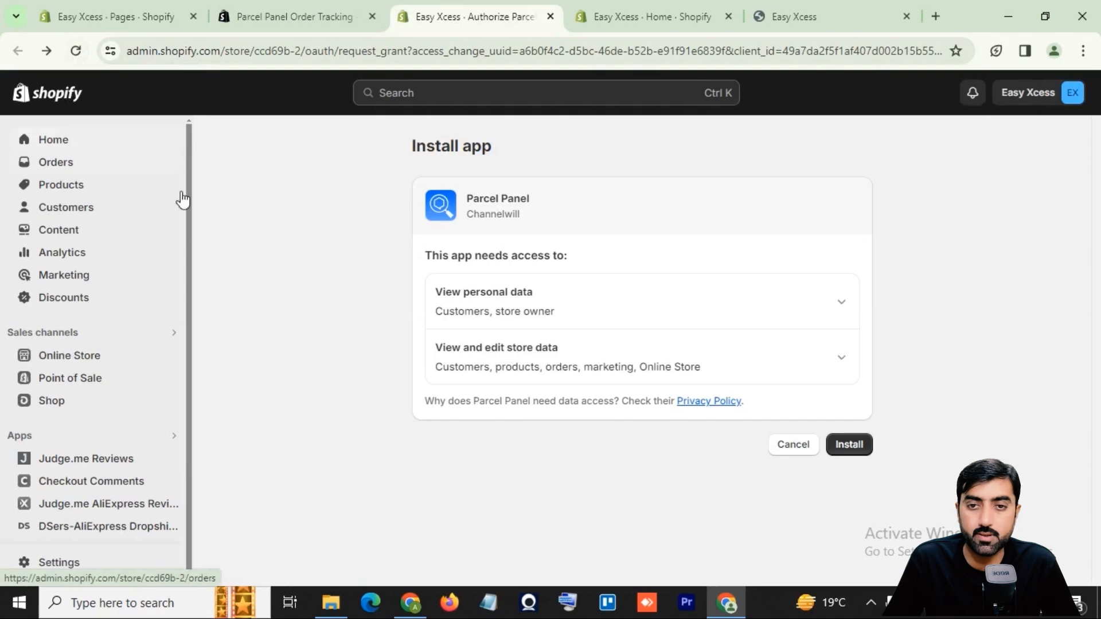
Open the Shopify App Store from the store's list of all recommended apps.
left_click(42, 441)
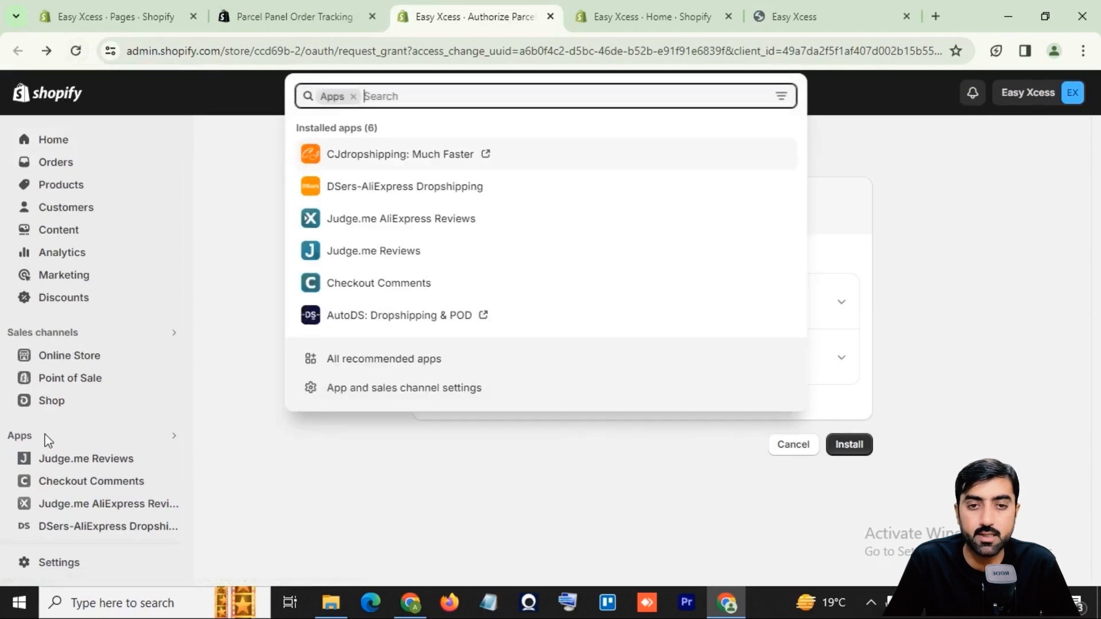
left_click(383, 367)
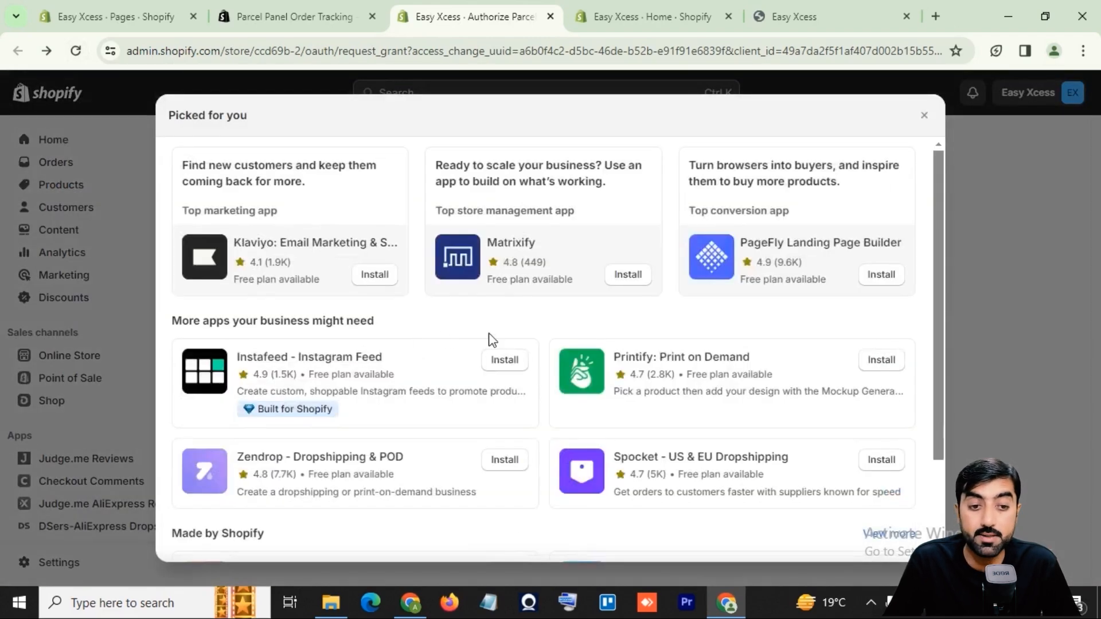
scroll(532, 401, "down", 3)
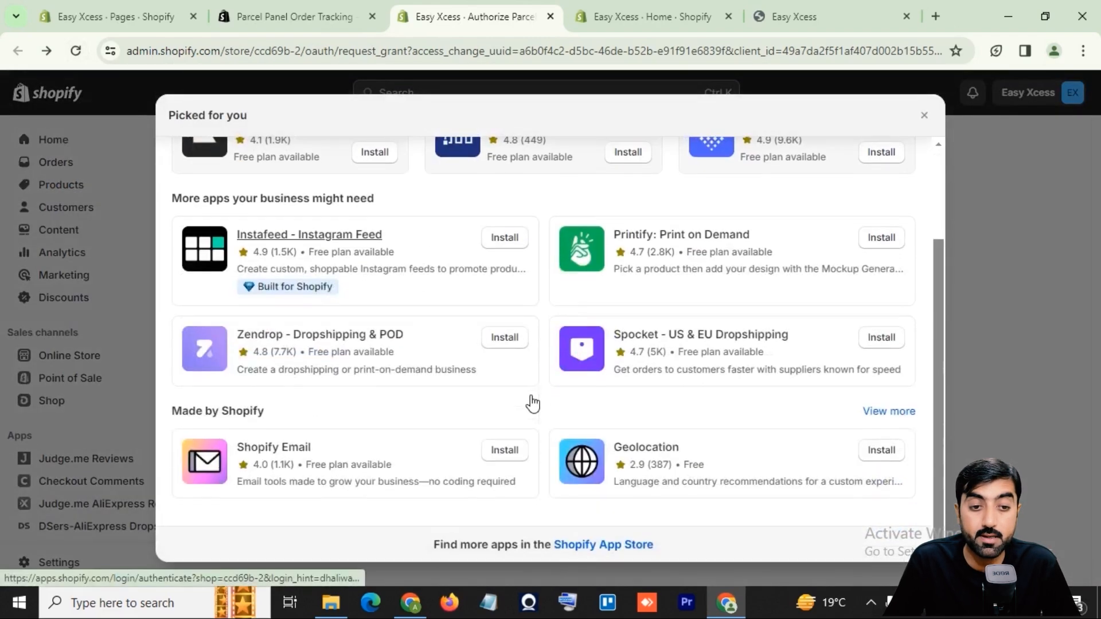
left_click(609, 548)
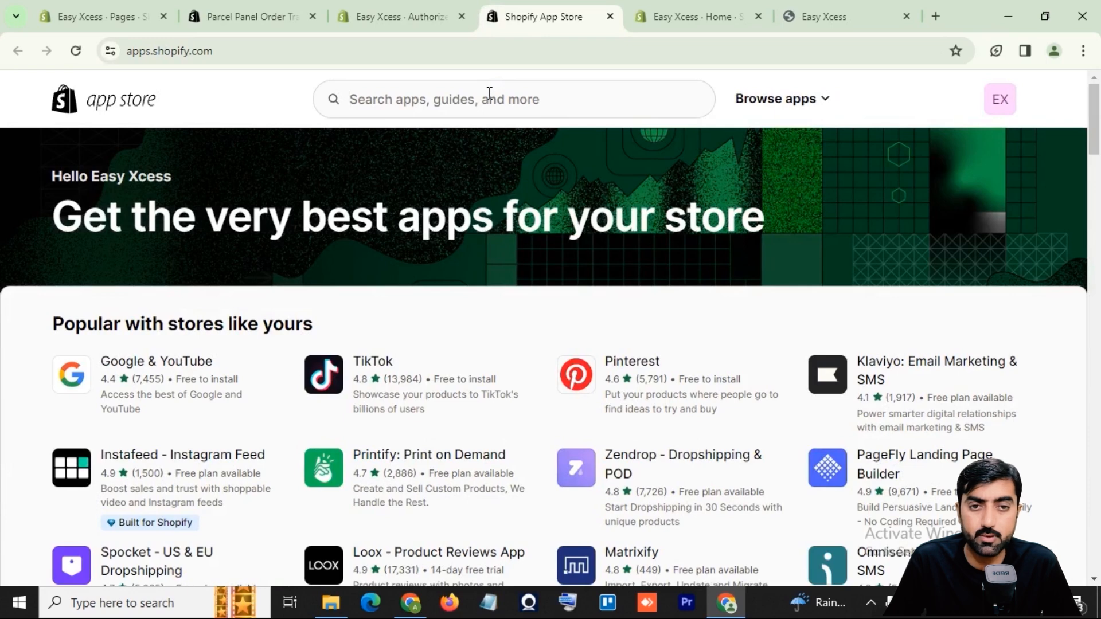
Search the Shopify App Store for "order tracking".
left_click(489, 93)
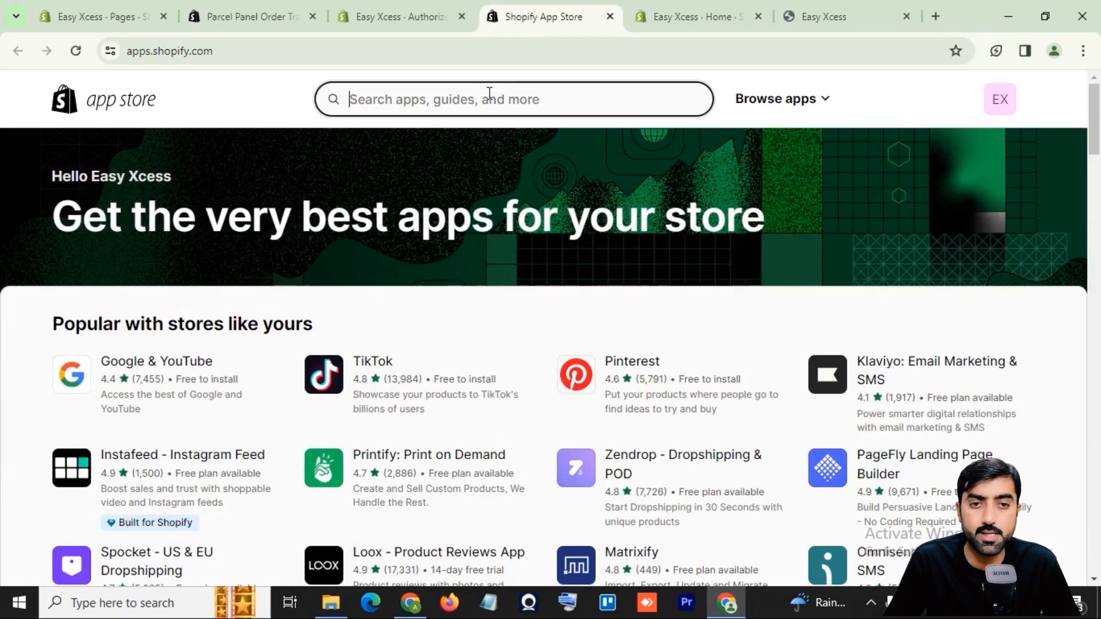
type("order")
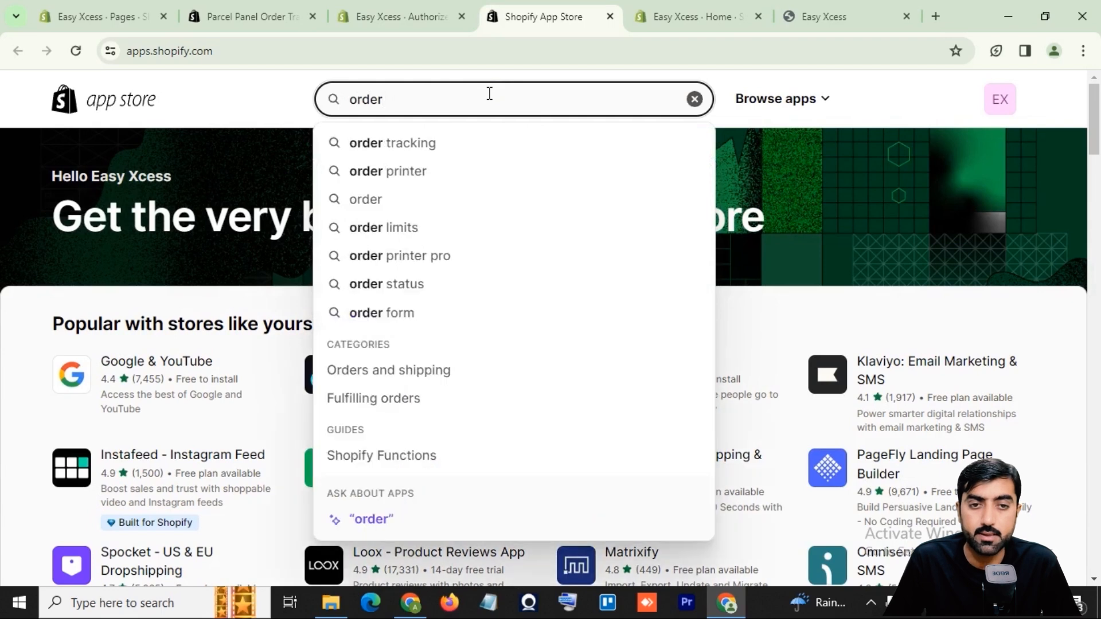
left_click(425, 140)
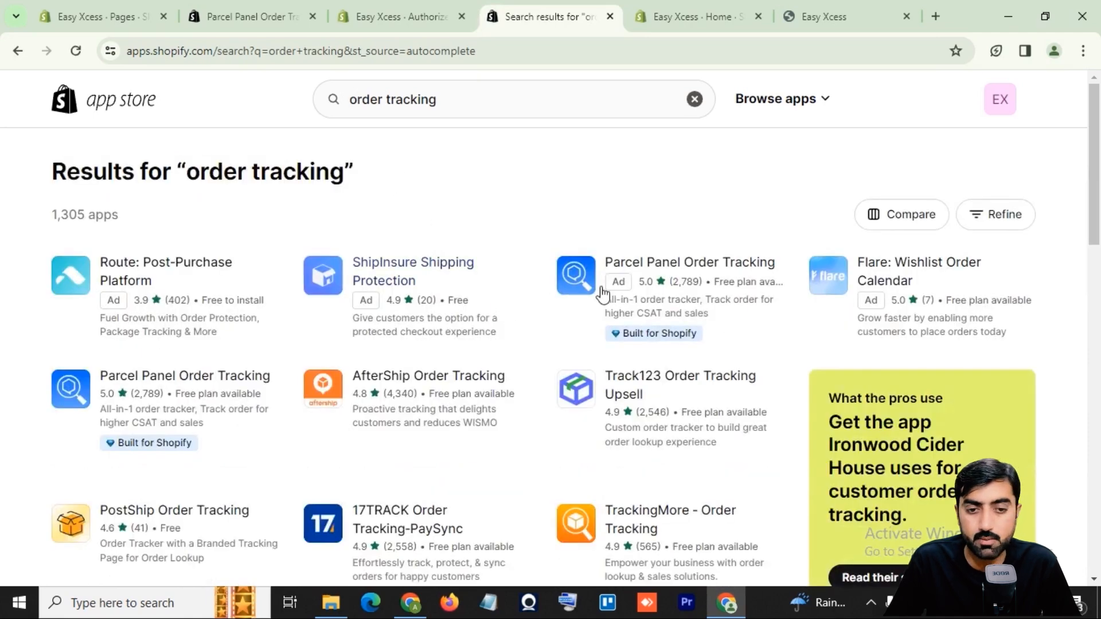
Open the Parcel Panel Order Tracking listing from the search results and install the app on the store.
scroll(558, 370, "down", 1)
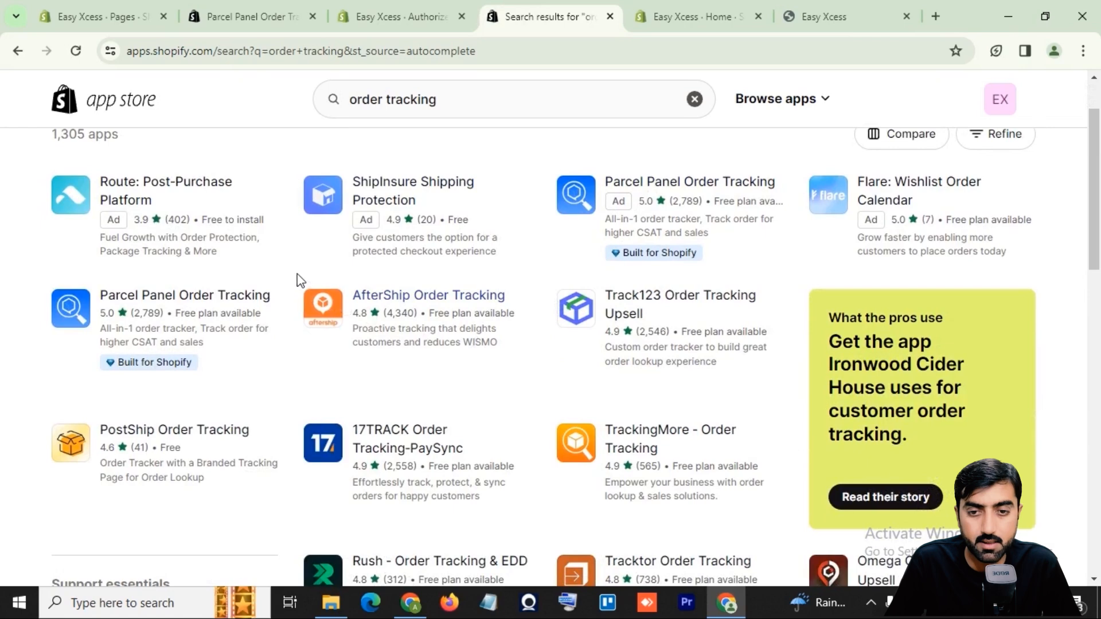
left_click(179, 294)
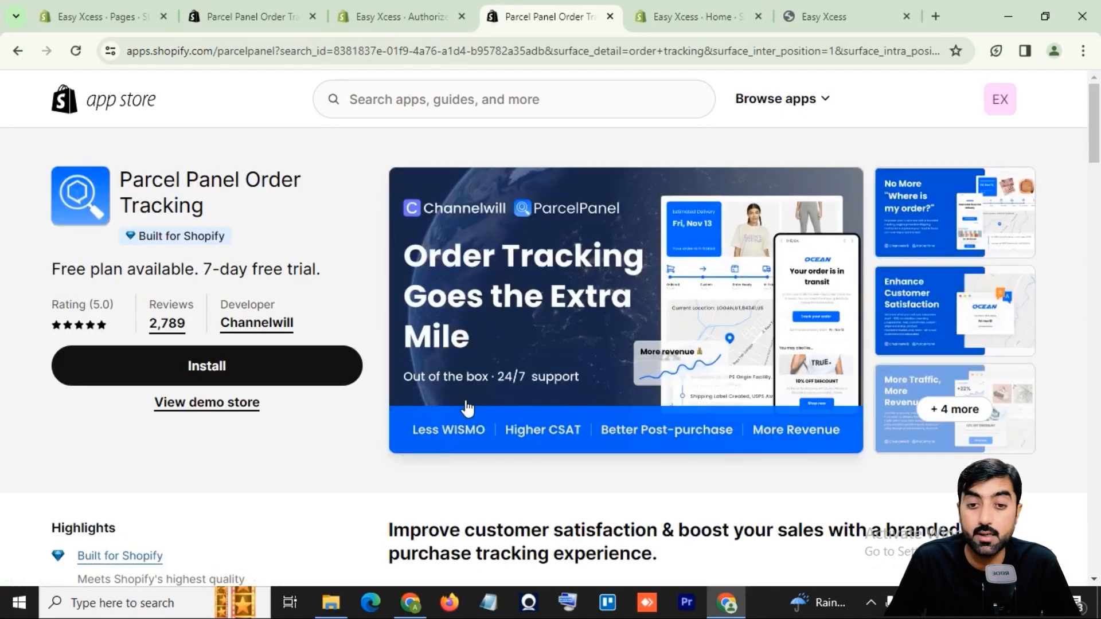
left_click(222, 368)
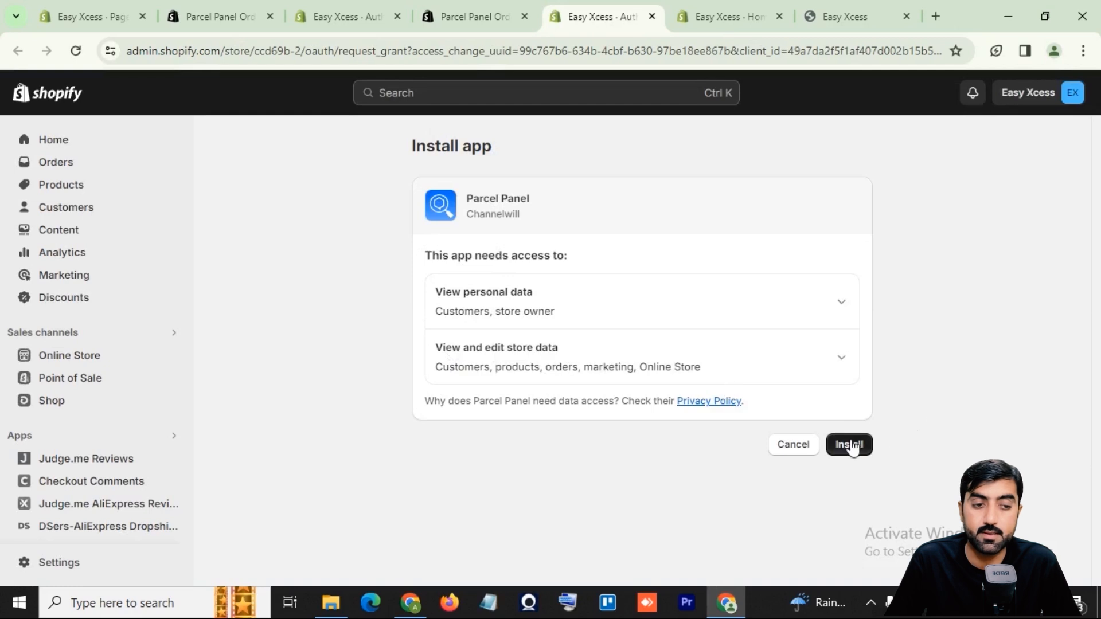
left_click(851, 446)
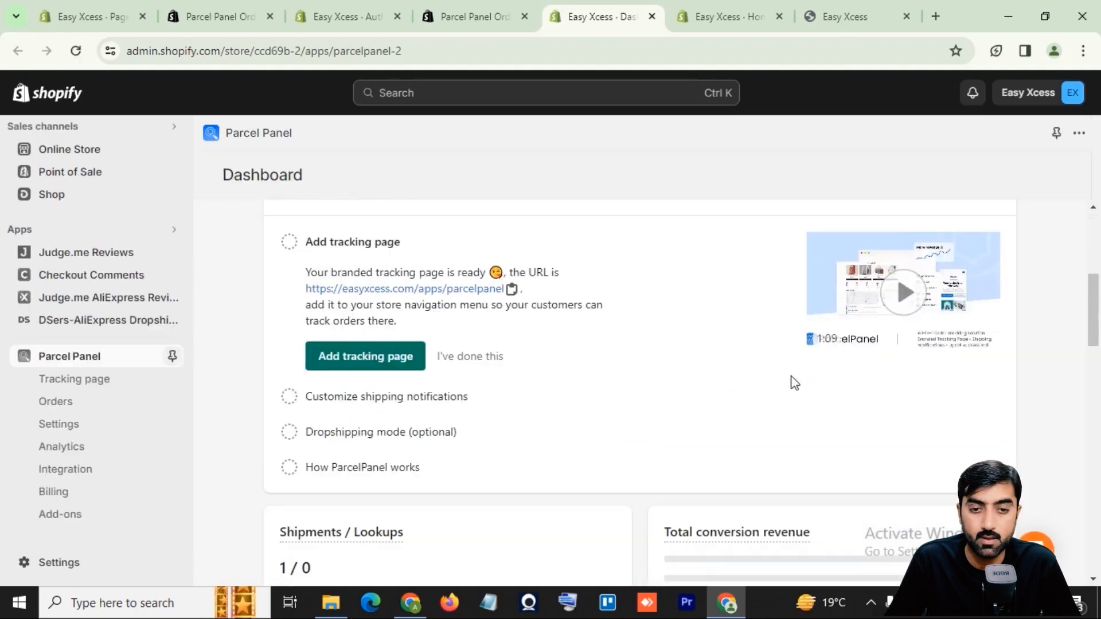
Start adding the tracking page to the store's Footer menu with a new menu item named "Track order".
left_click(378, 356)
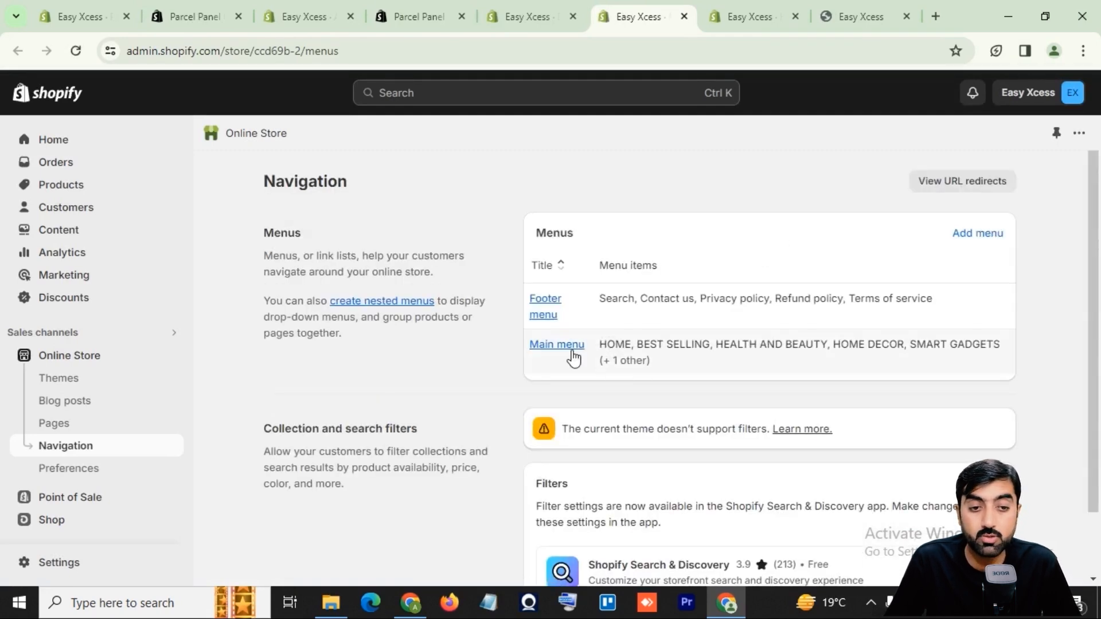
left_click(548, 304)
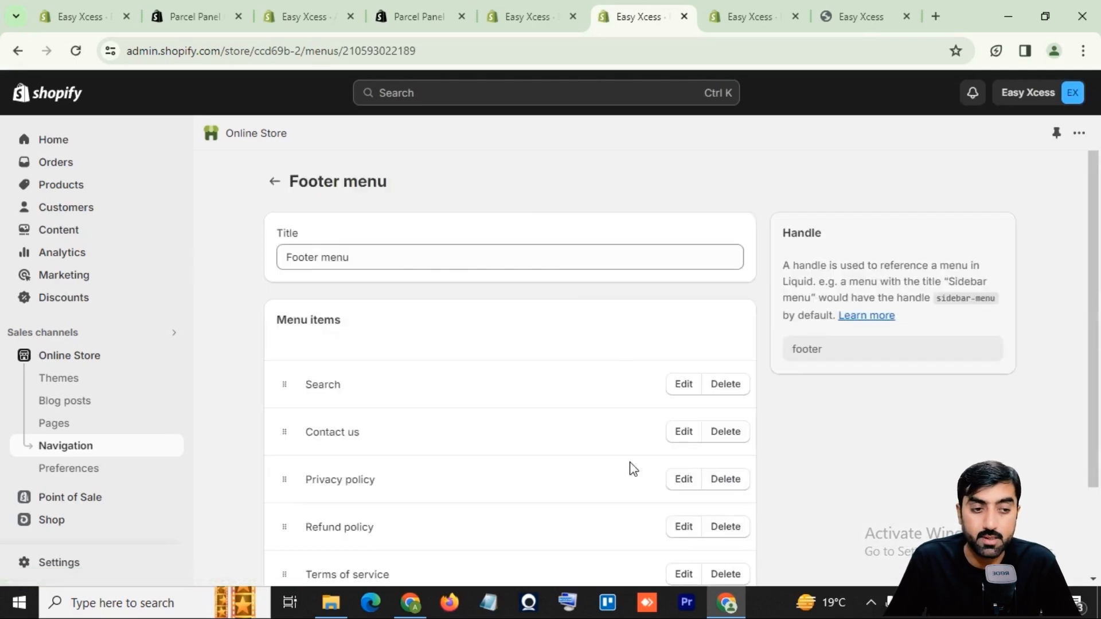
scroll(625, 463, "down", 2)
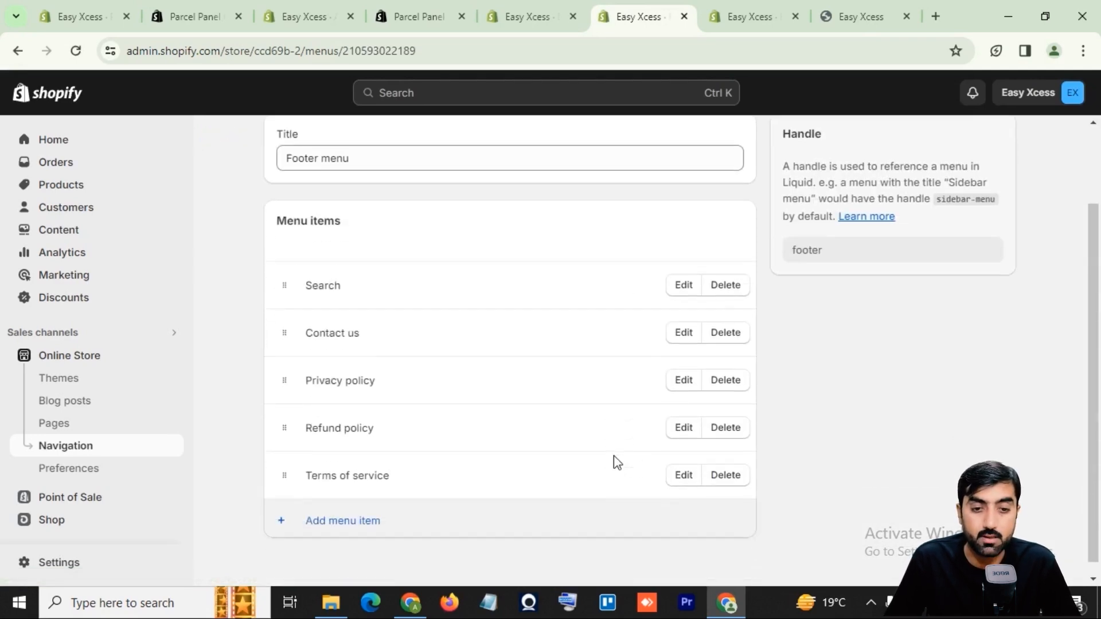
left_click(323, 511)
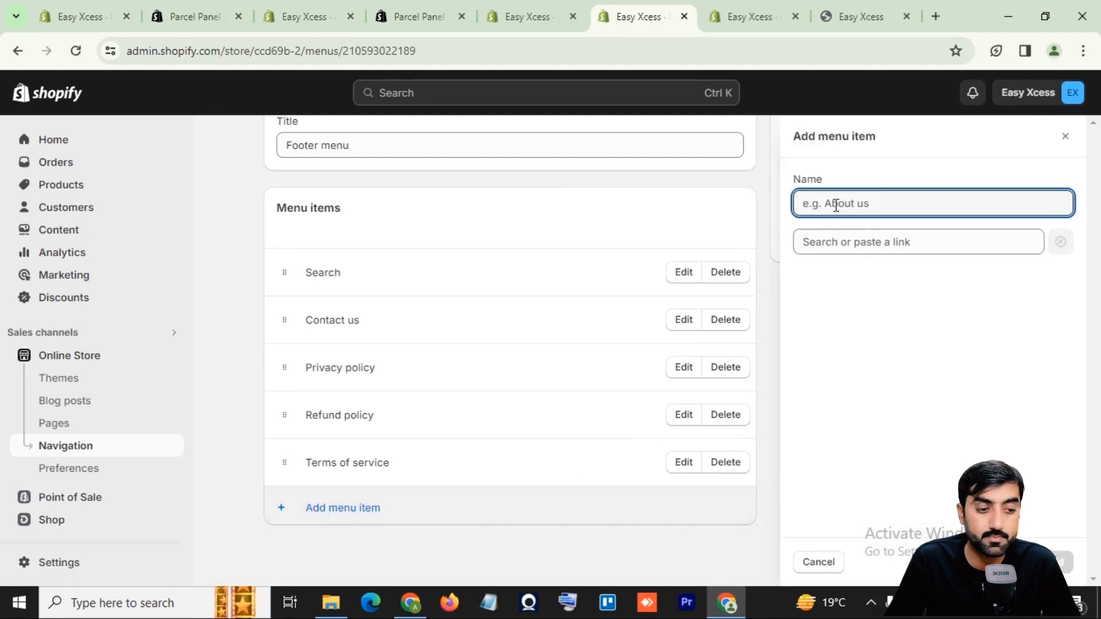
type("Track order")
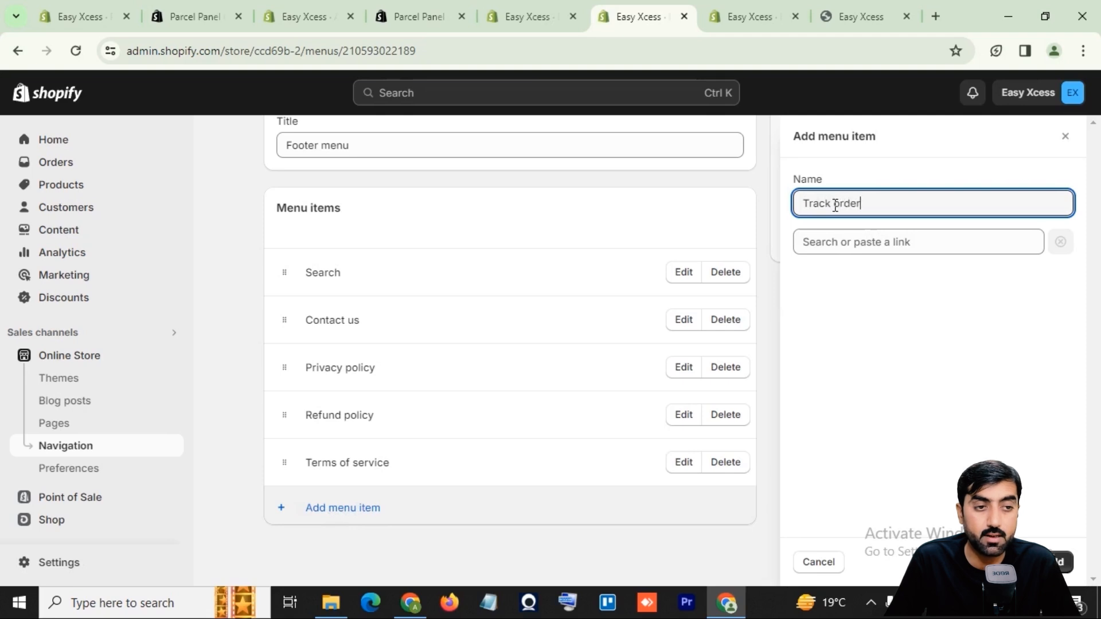
Copy the branded tracking page URL from the Parcel Panel dashboard for the menu item's link.
left_click(931, 242)
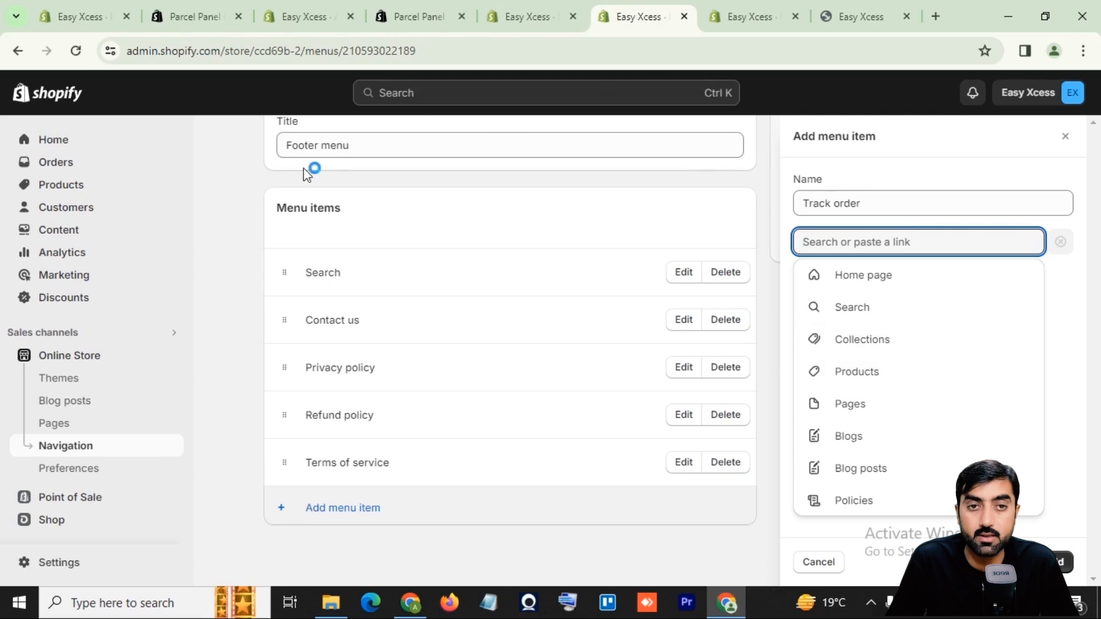
left_click(253, 184)
left_click(559, 6)
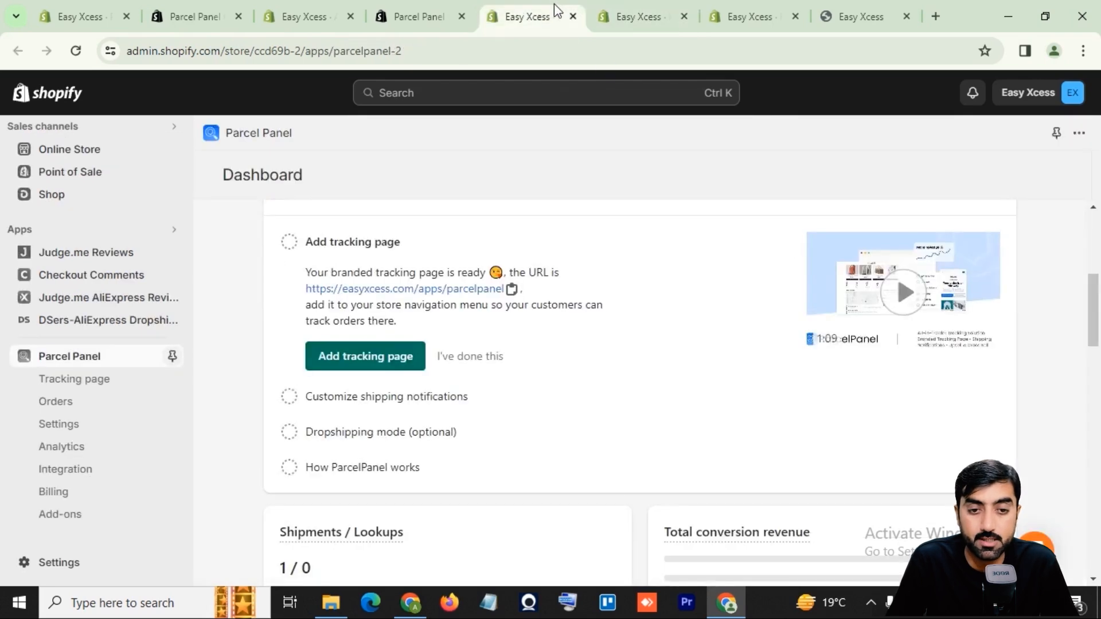
scroll(590, 379, "down", 3)
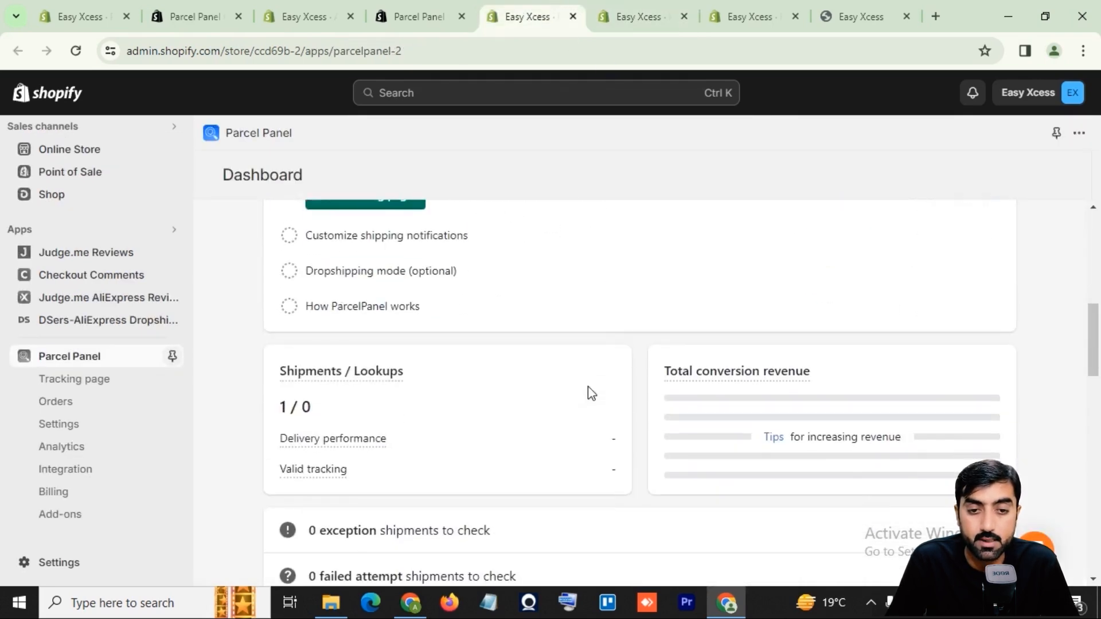
scroll(591, 394, "down", 3)
scroll(591, 393, "up", 5)
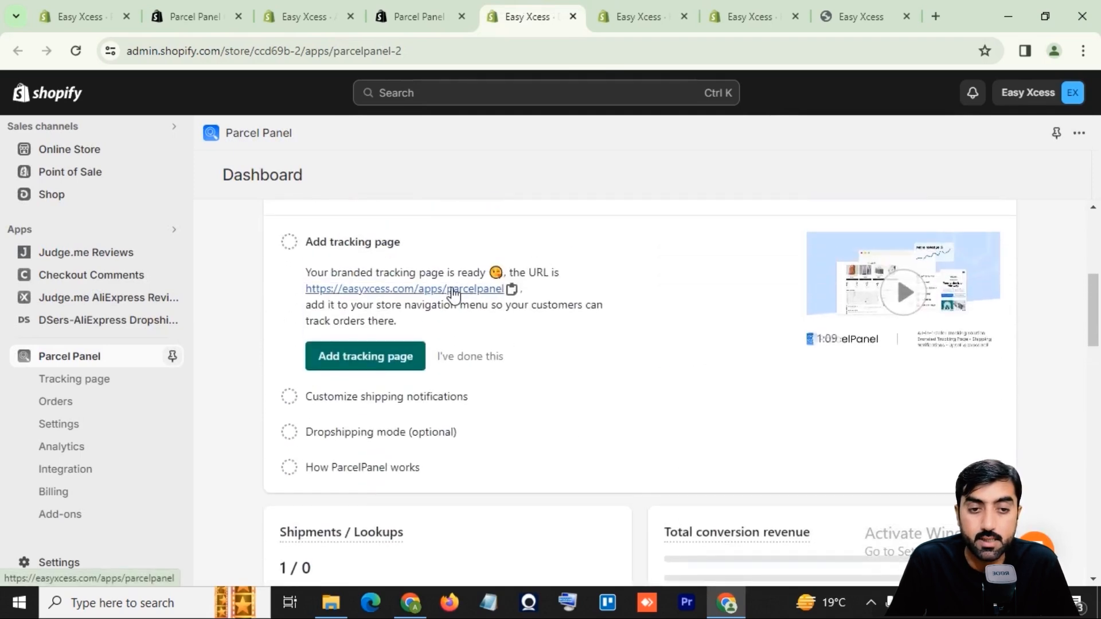
left_click(512, 290)
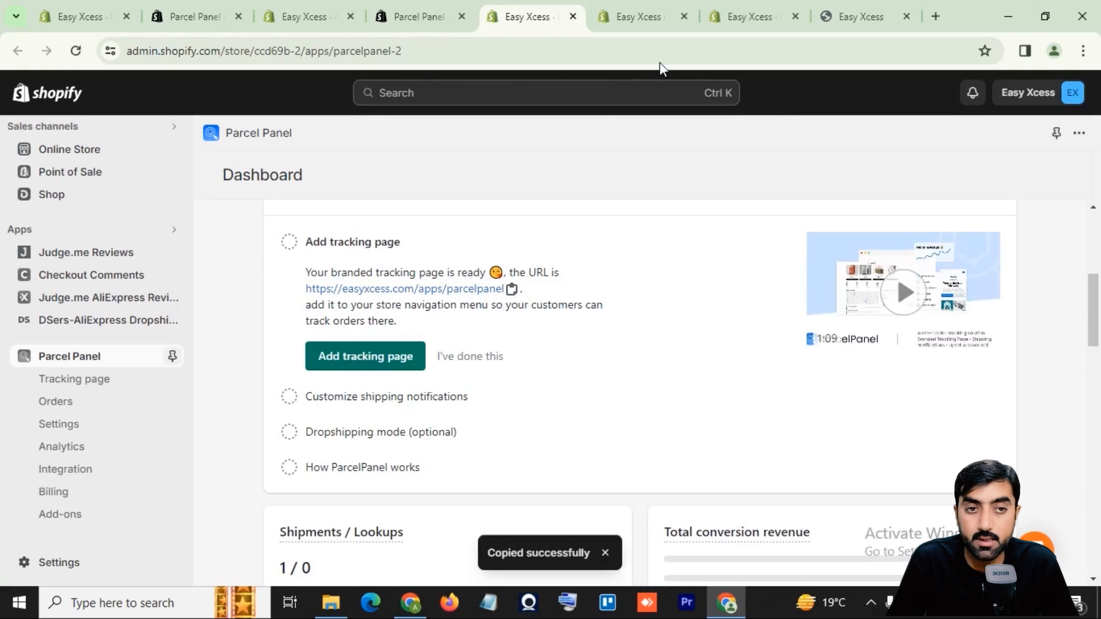
Link the Track order item to the copied tracking page address, /apps/parcelpanel, and add it to the Footer menu.
left_click(638, 16)
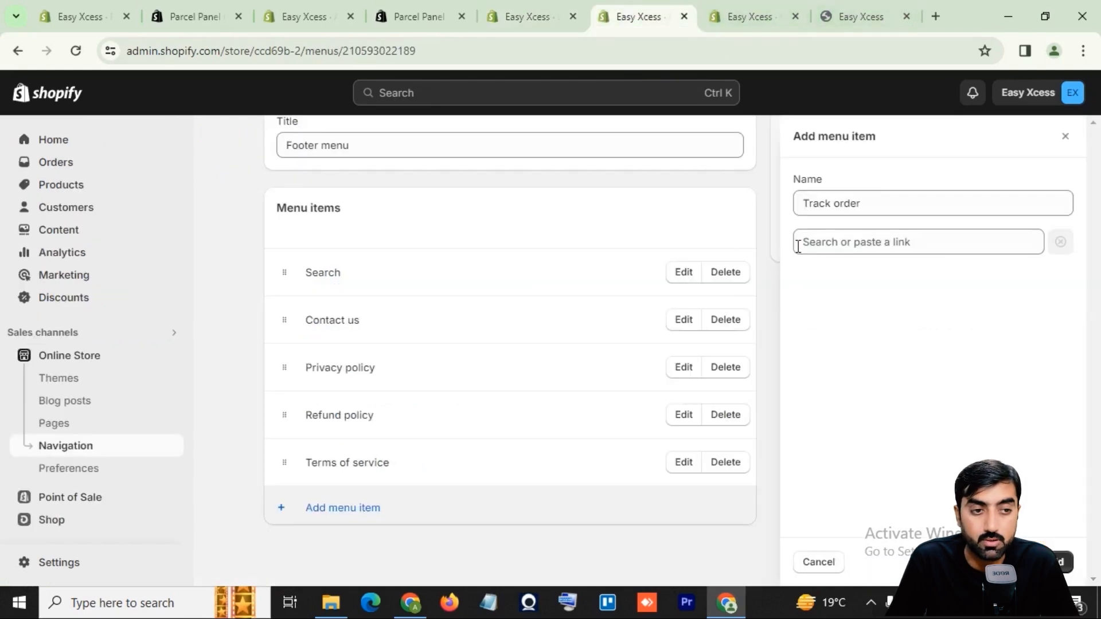
left_click(844, 241)
key("ctrl+v")
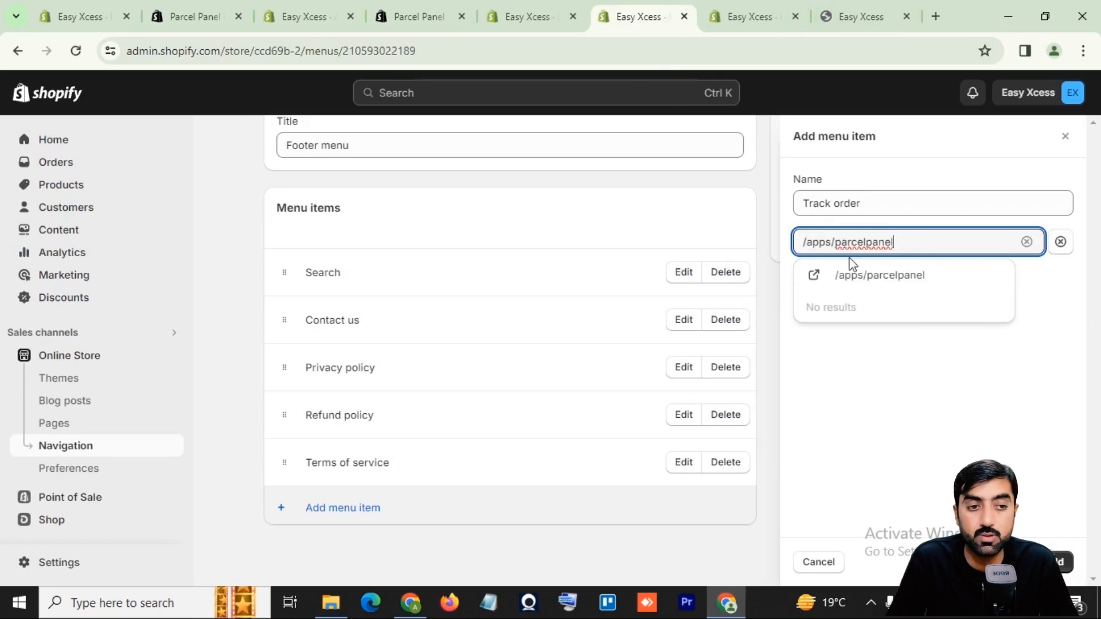
left_click(853, 283)
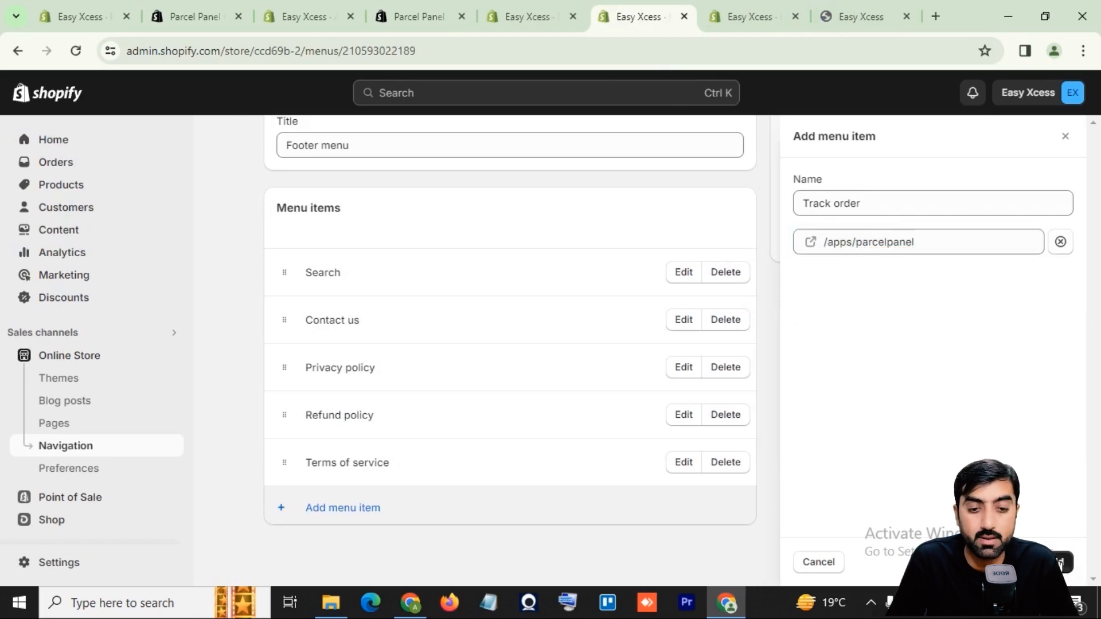
left_click(1060, 562)
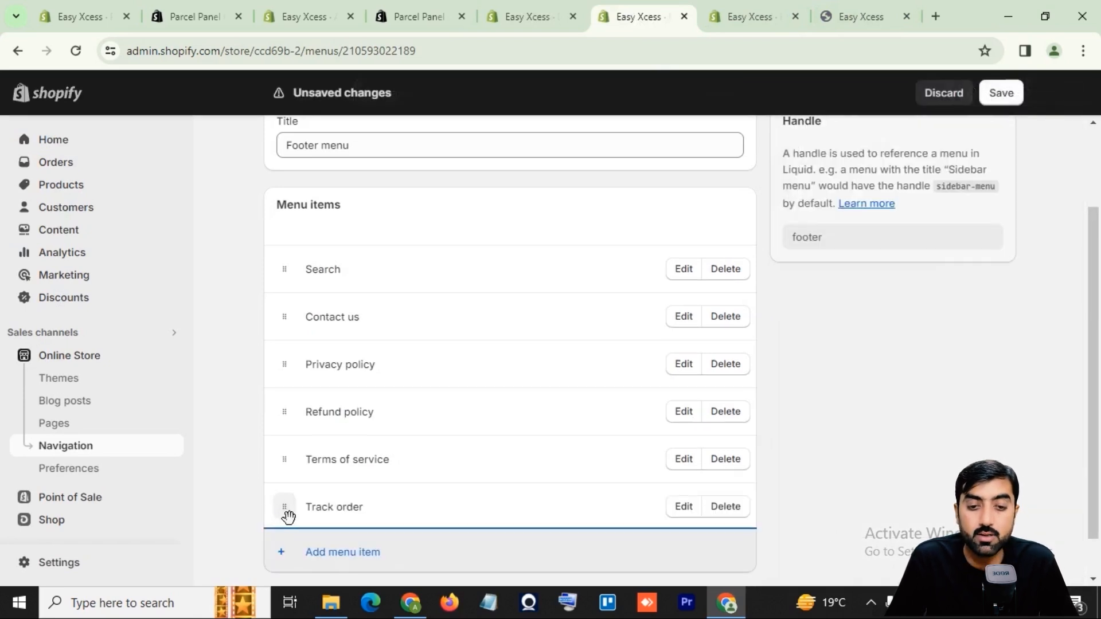
Move Track order directly below Contact us in the Footer menu and save the menu.
left_click_drag(283, 509, 289, 389)
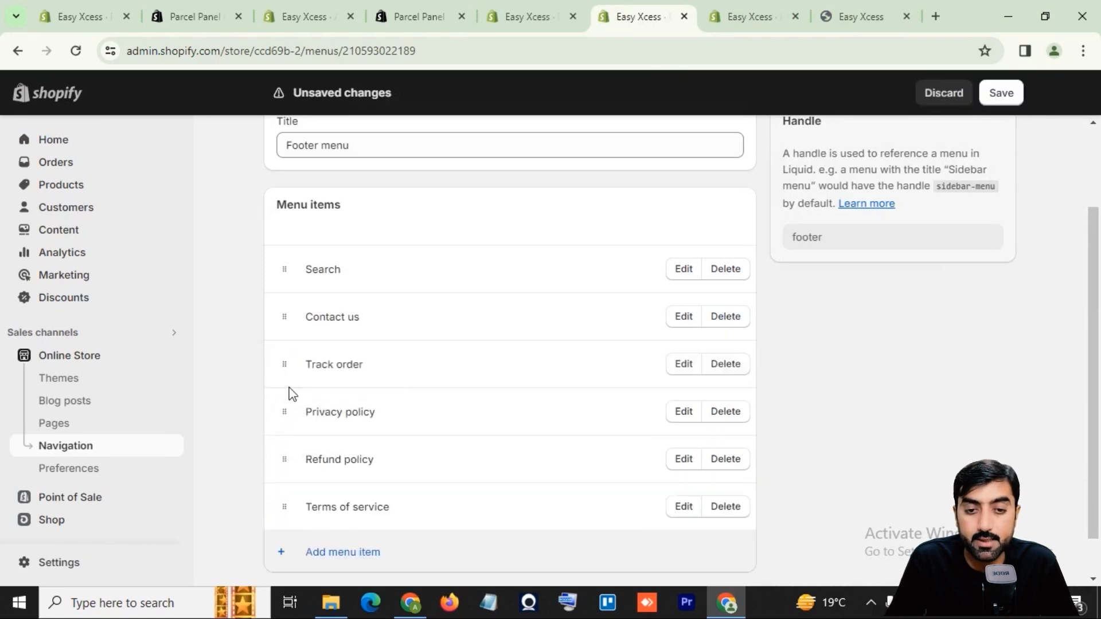
left_click(1003, 94)
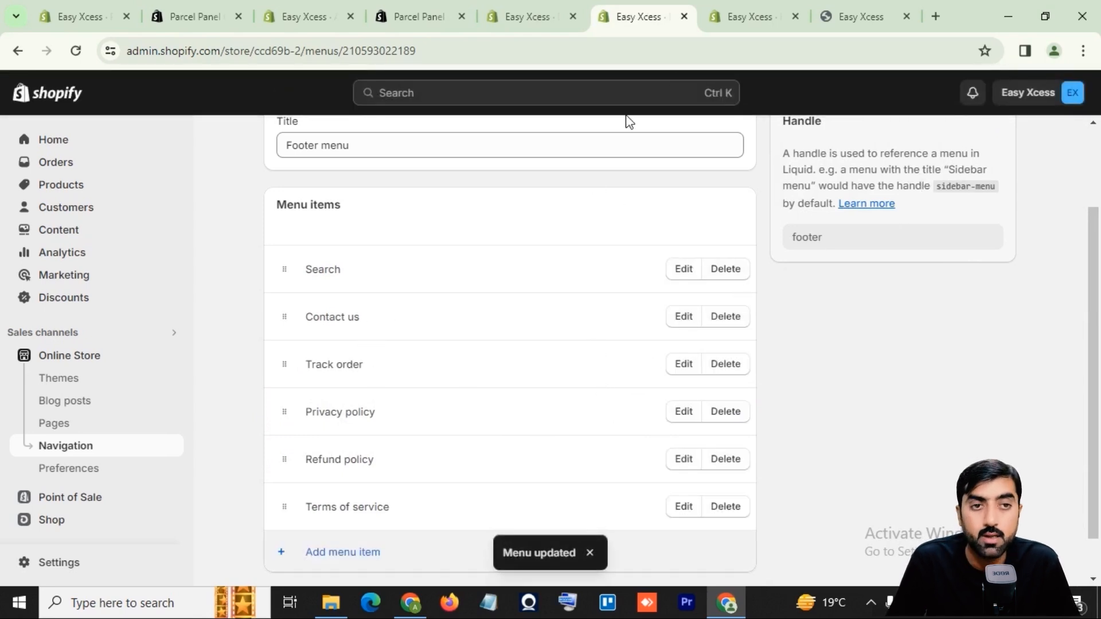
Return to the Parcel Panel dashboard and open notification customization from its Customize shipping notifications setup task.
left_click(530, 12)
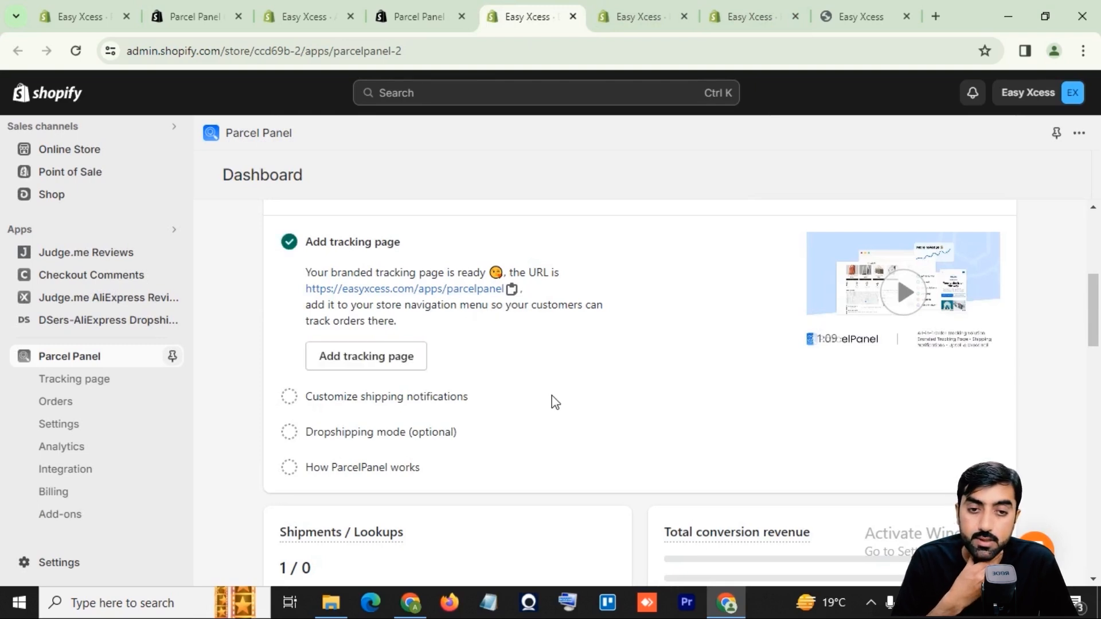
scroll(499, 395, "down", 4)
scroll(459, 304, "up", 2)
left_click(408, 322)
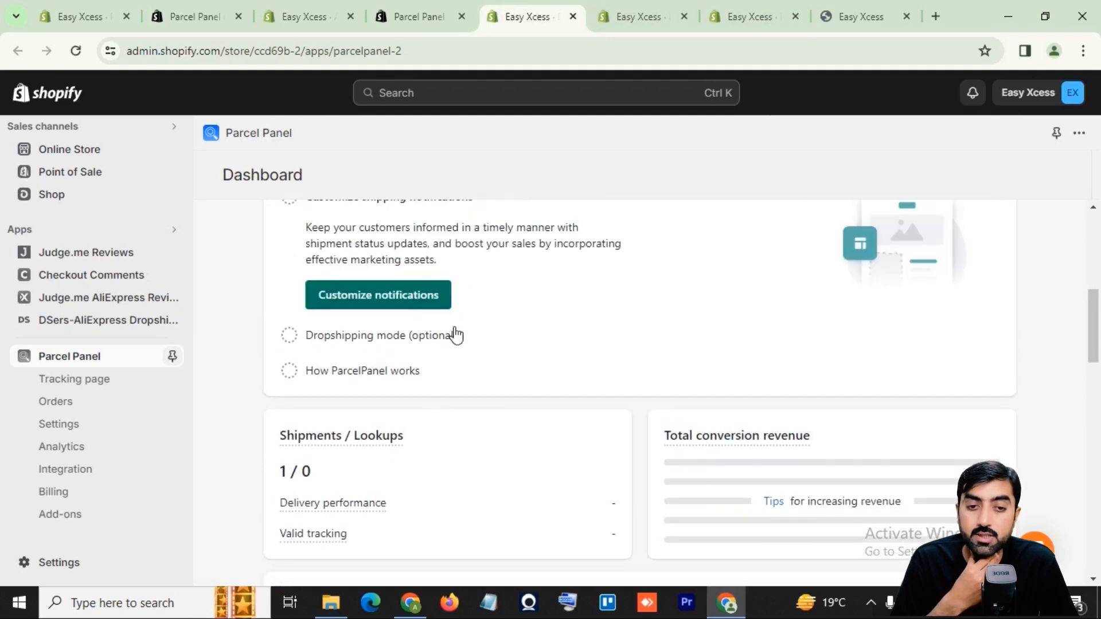
scroll(504, 348, "up", 1)
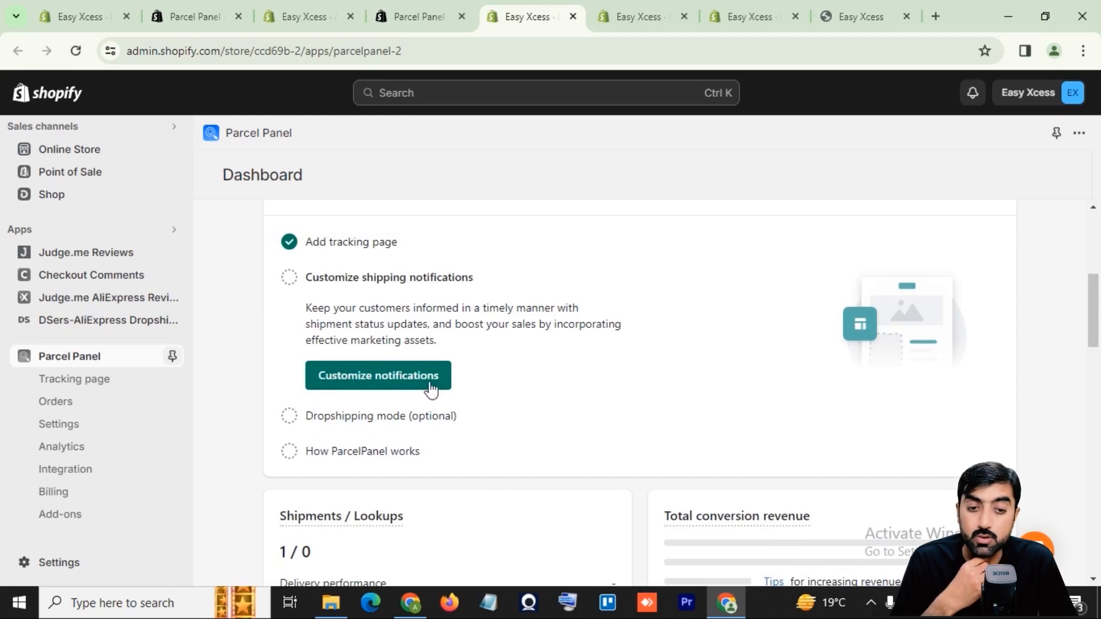
left_click(401, 386)
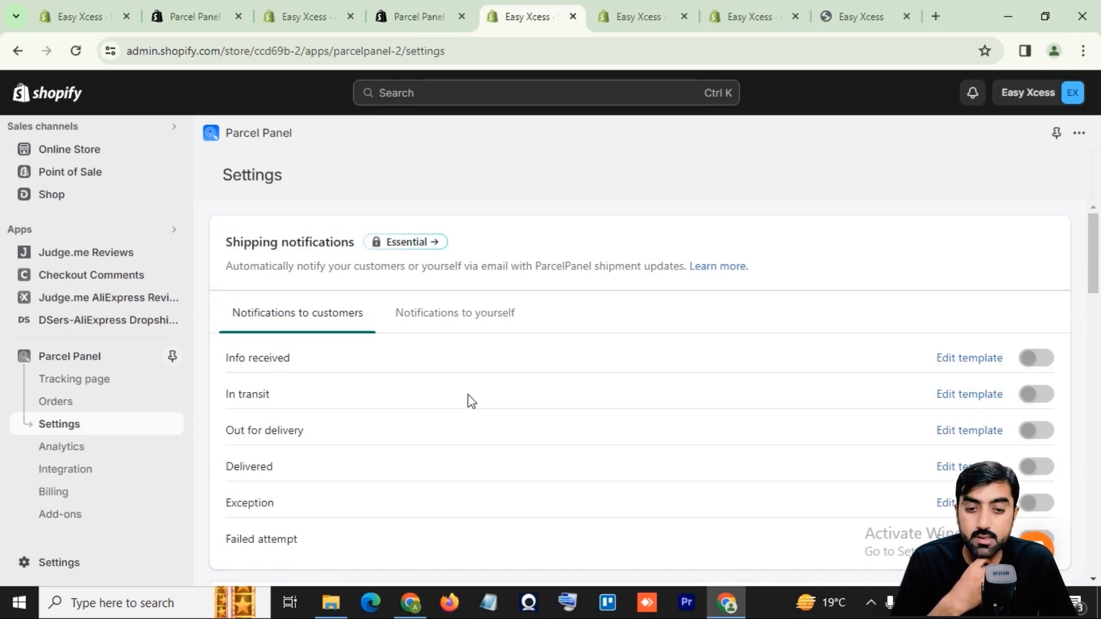
Review the shipping notification options for customers and for yourself, and the Tailored for Shopify settings.
scroll(472, 401, "down", 1)
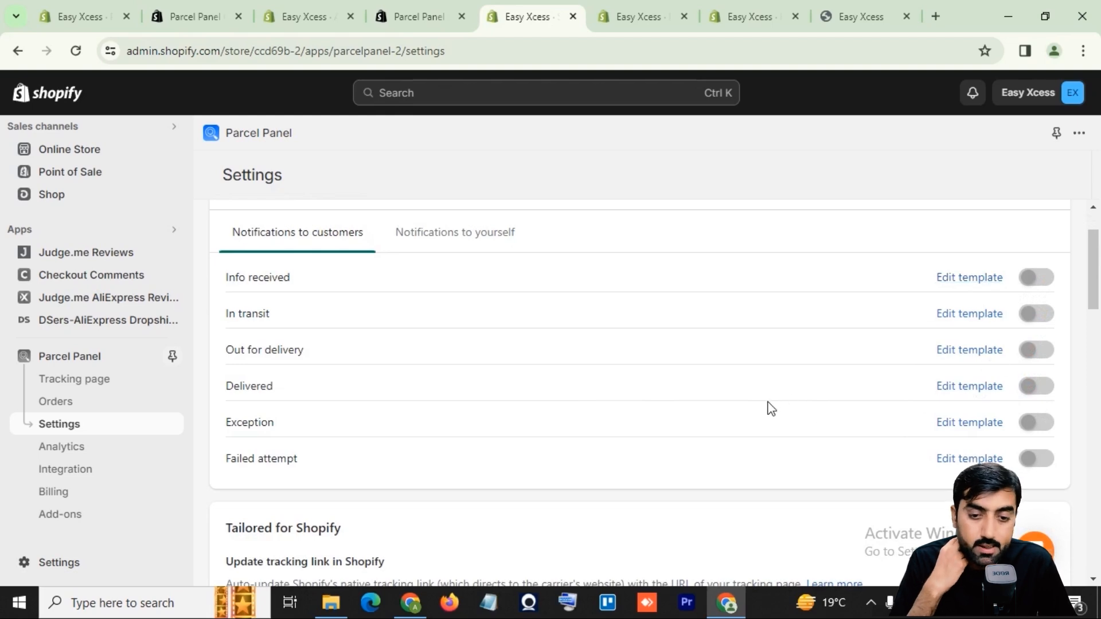
scroll(767, 407, "down", 1)
scroll(767, 407, "up", 3)
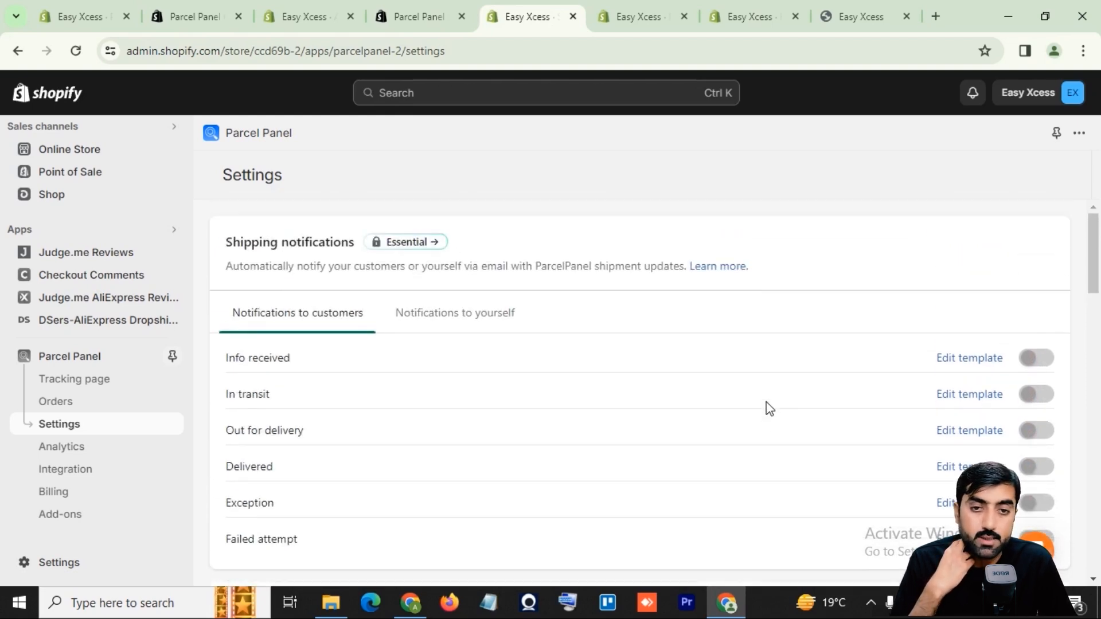
left_click(472, 320)
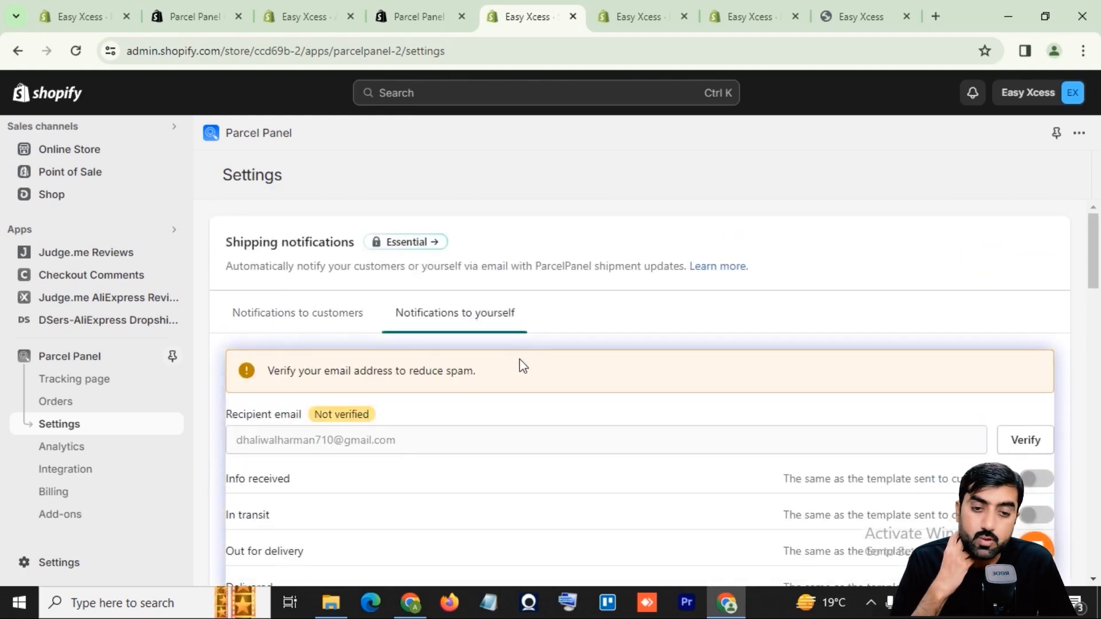
left_click(308, 324)
scroll(486, 485, "down", 6)
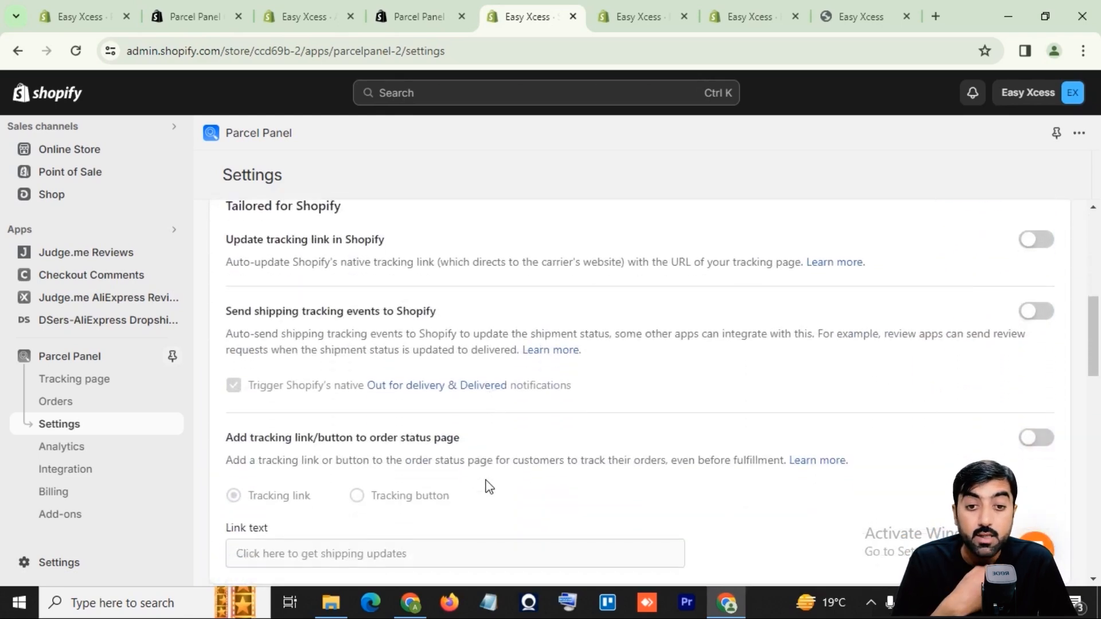
Examine the Tailored for Shopify and dropshipping settings, plus the disabled and enabled courier lists under Courier matching.
scroll(489, 486, "up", 5)
scroll(485, 479, "down", 10)
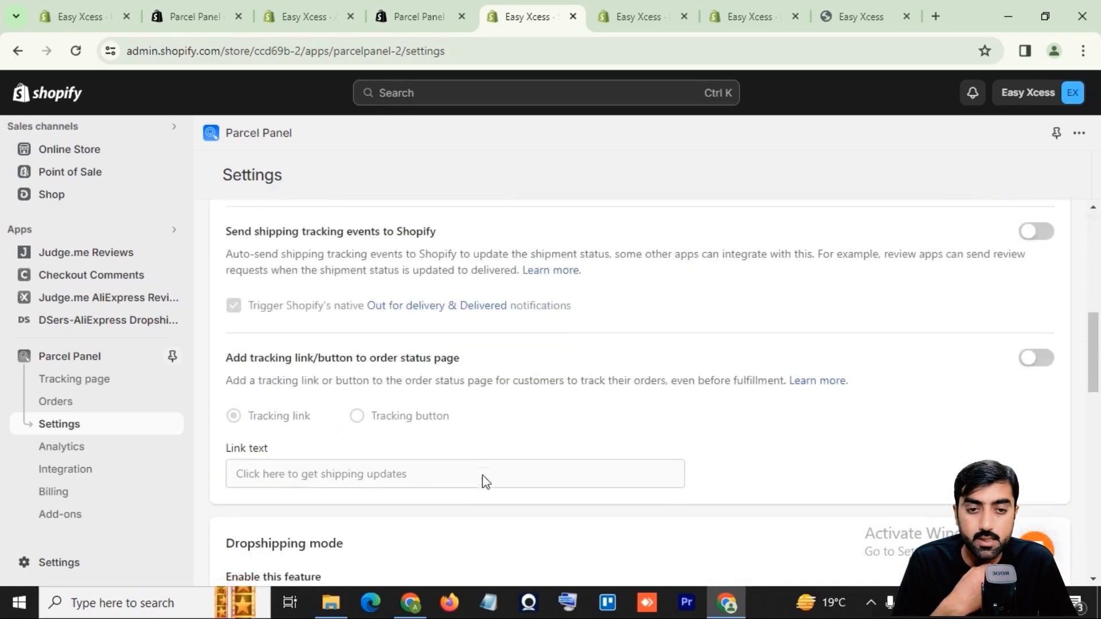
scroll(484, 476, "down", 4)
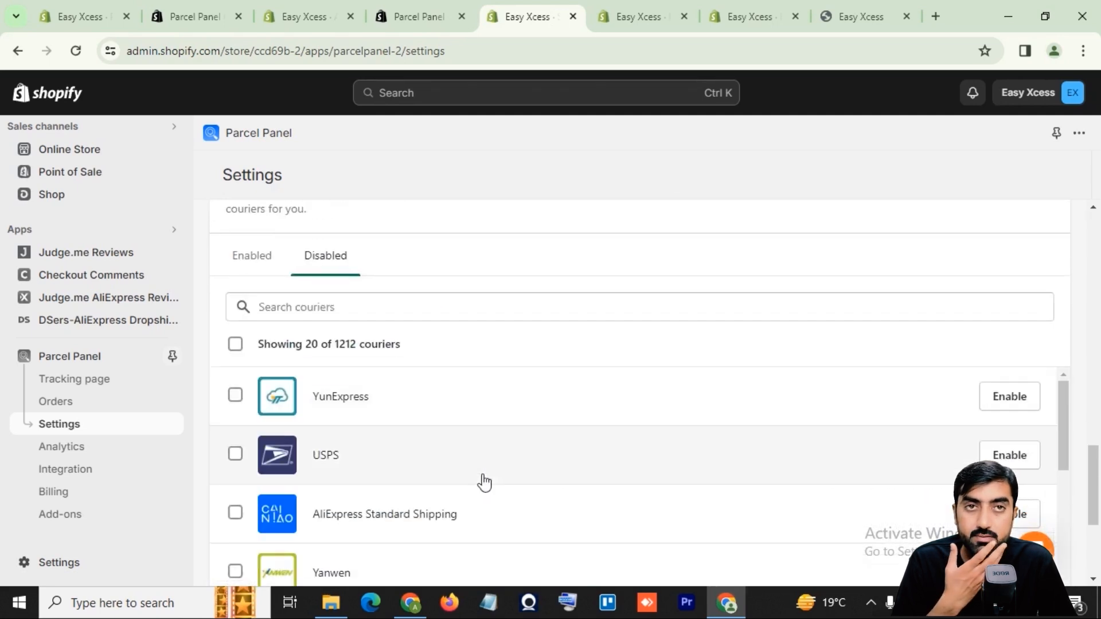
scroll(484, 482, "down", 10)
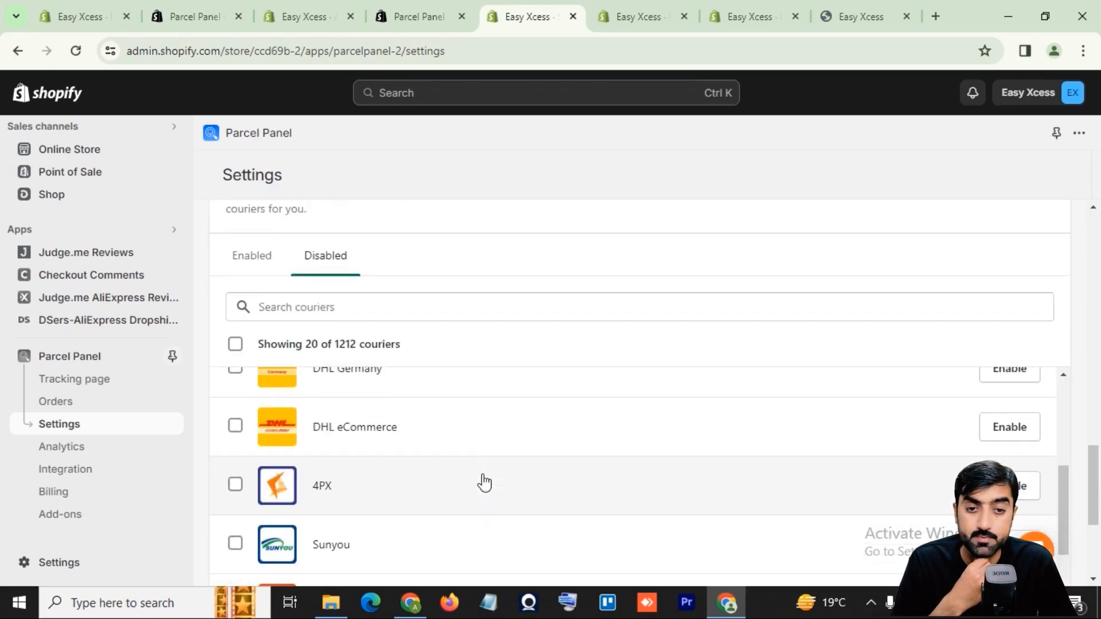
scroll(480, 480, "up", 6)
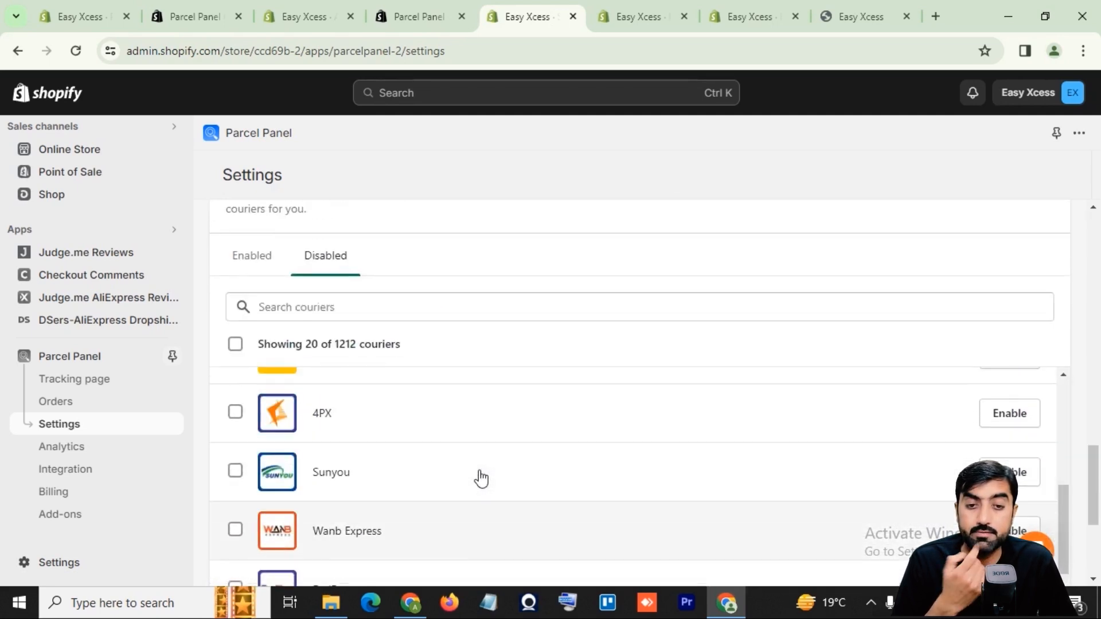
left_click(267, 261)
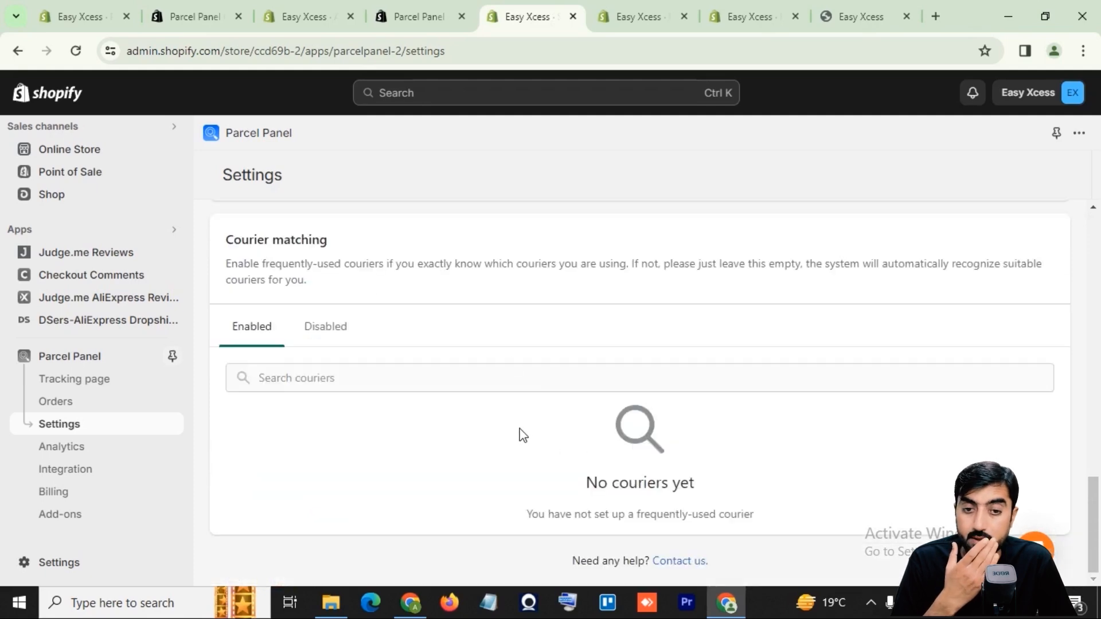
Go back over the customer shipping notification types and the Tailored for Shopify options in the settings.
scroll(462, 396, "up", 10)
scroll(390, 316, "up", 6)
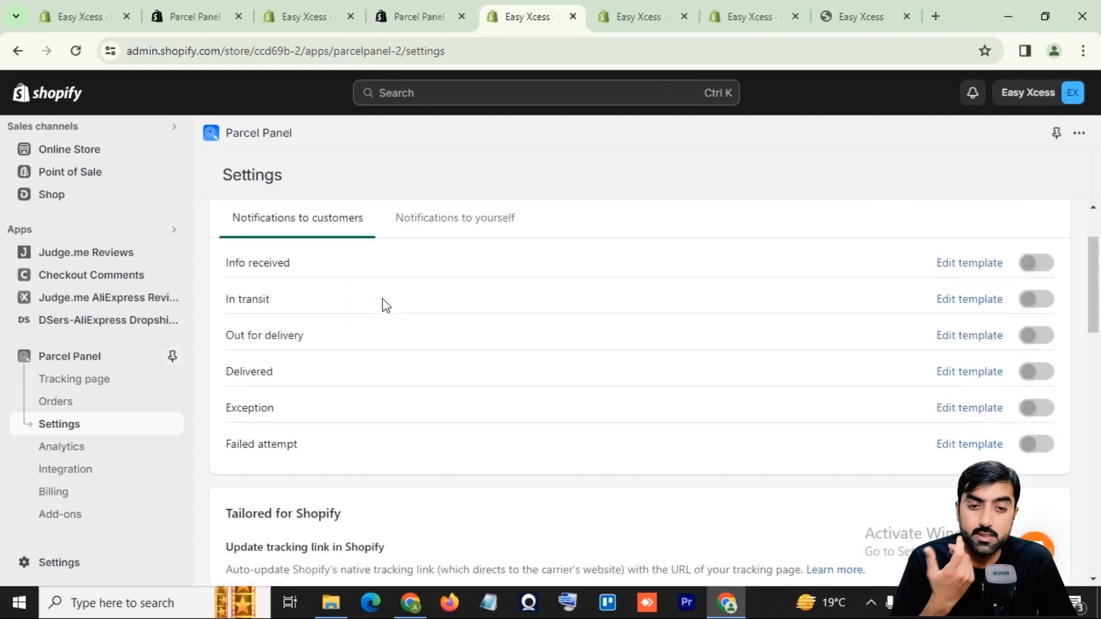
scroll(385, 305, "down", 5)
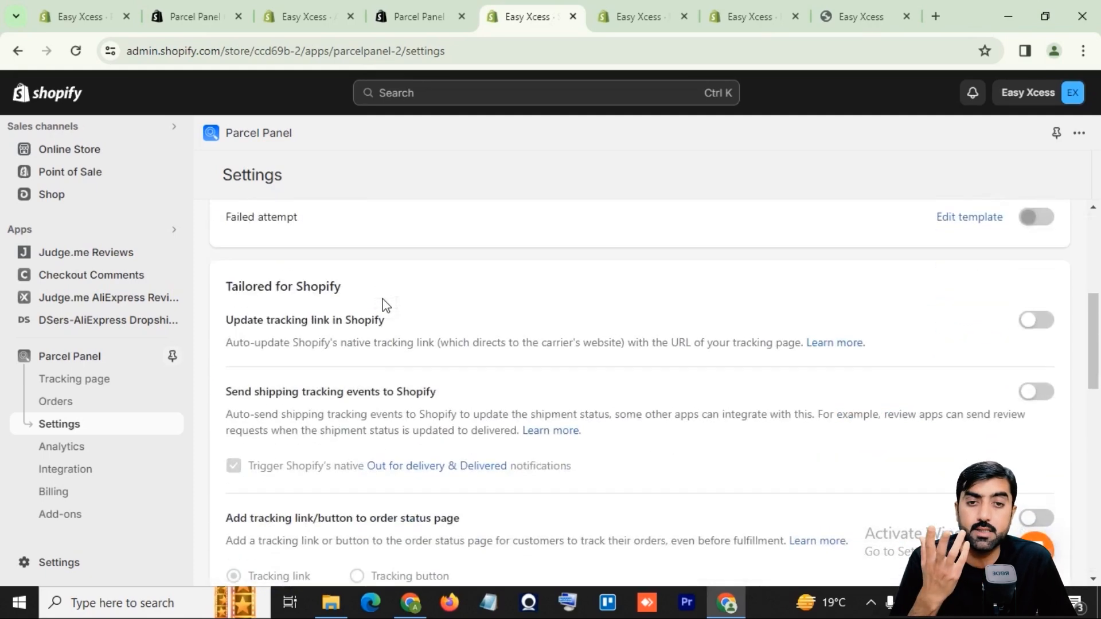
scroll(386, 305, "up", 4)
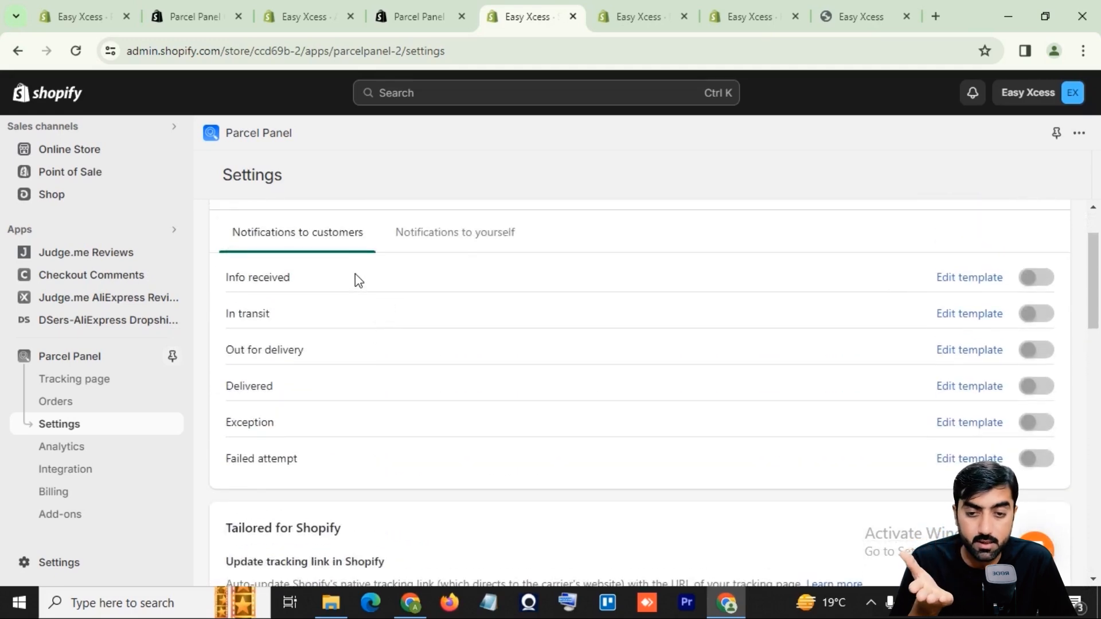
scroll(353, 273, "up", 2)
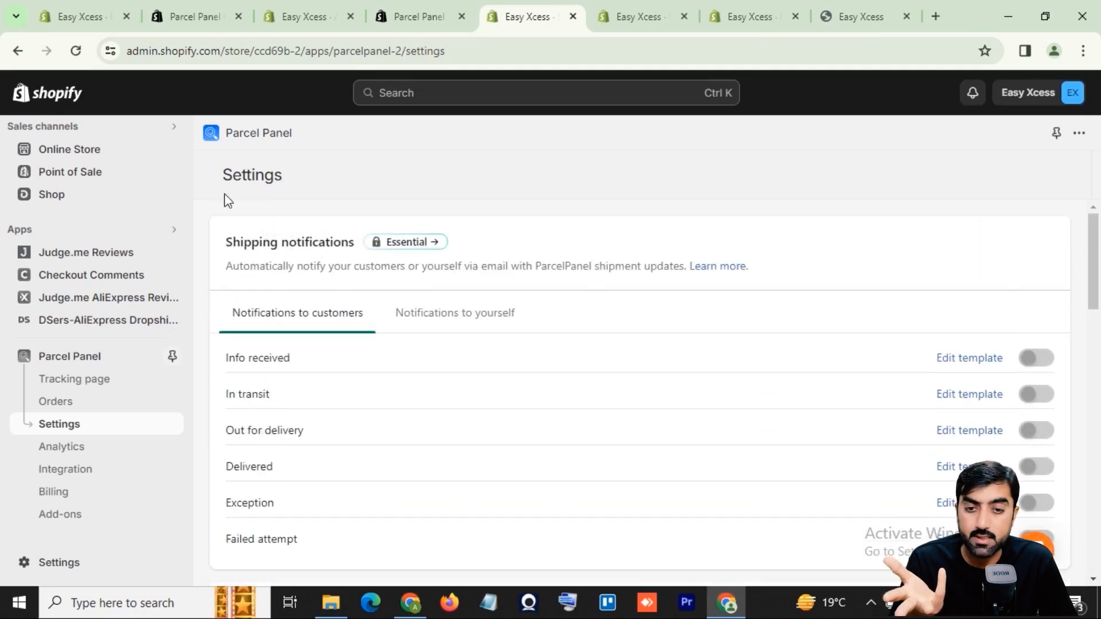
left_click(84, 450)
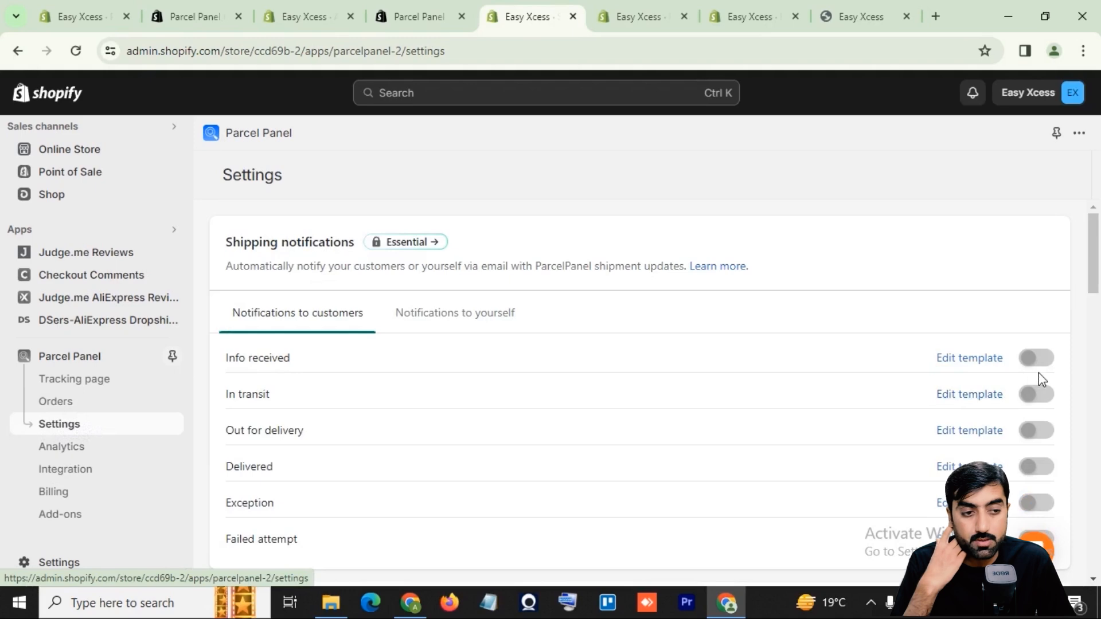
Open the Info received notification template for editing and read through its email preview down to the footer.
left_click(975, 359)
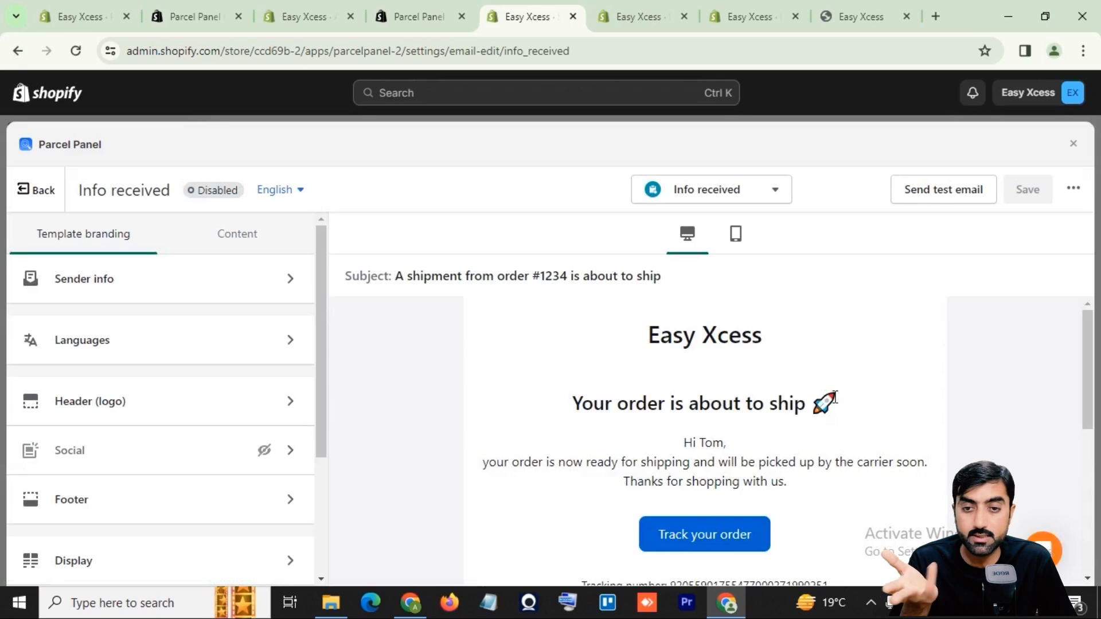
scroll(840, 399, "down", 2)
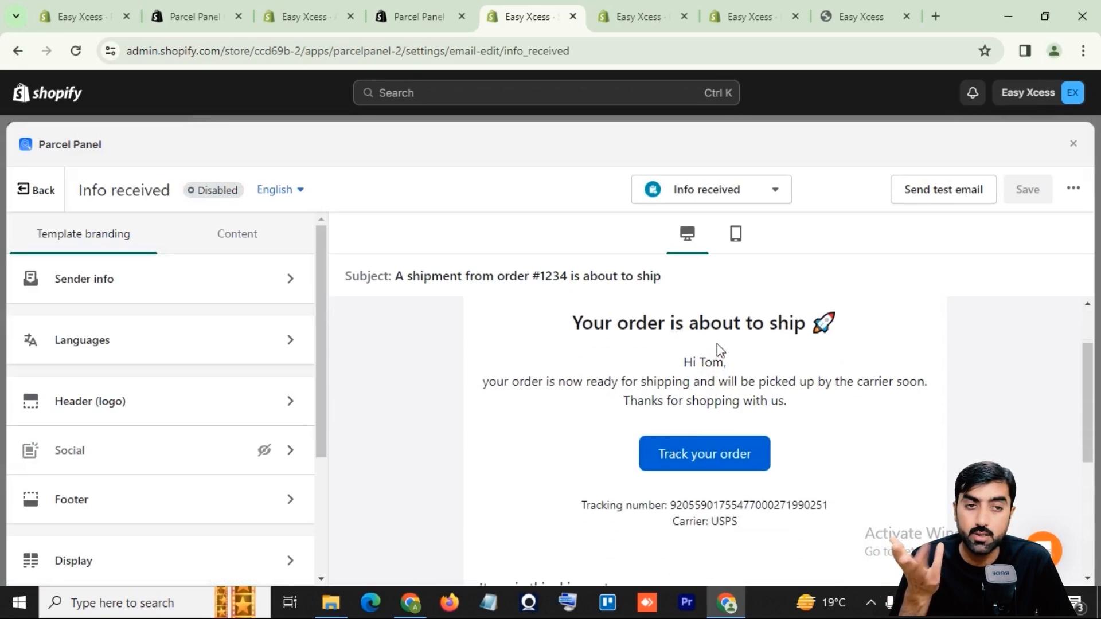
scroll(812, 347, "down", 4)
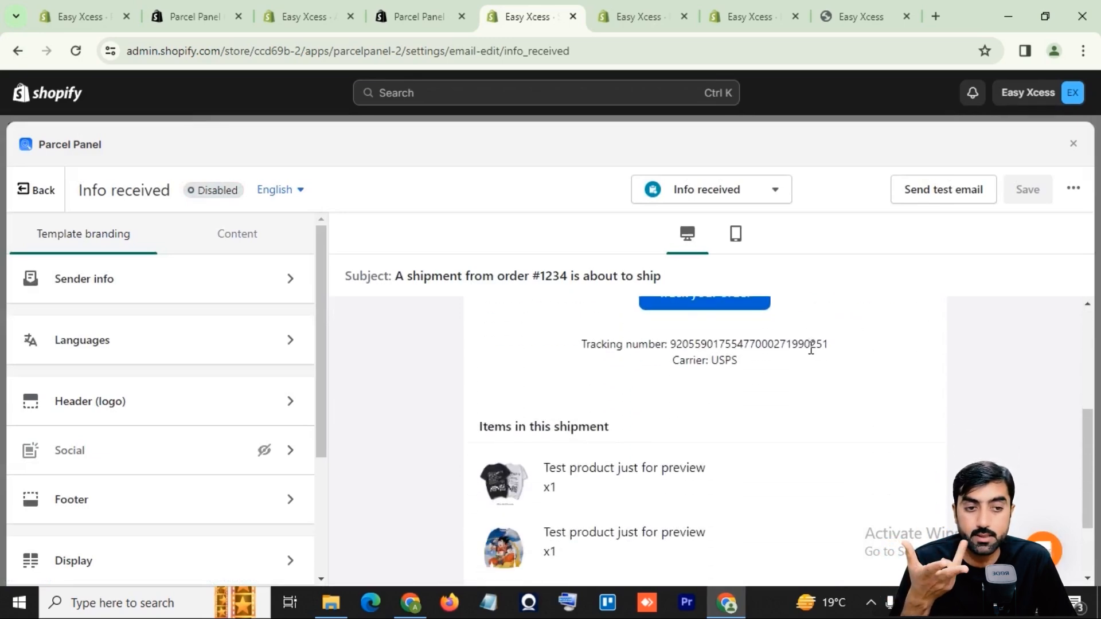
scroll(752, 324, "down", 2)
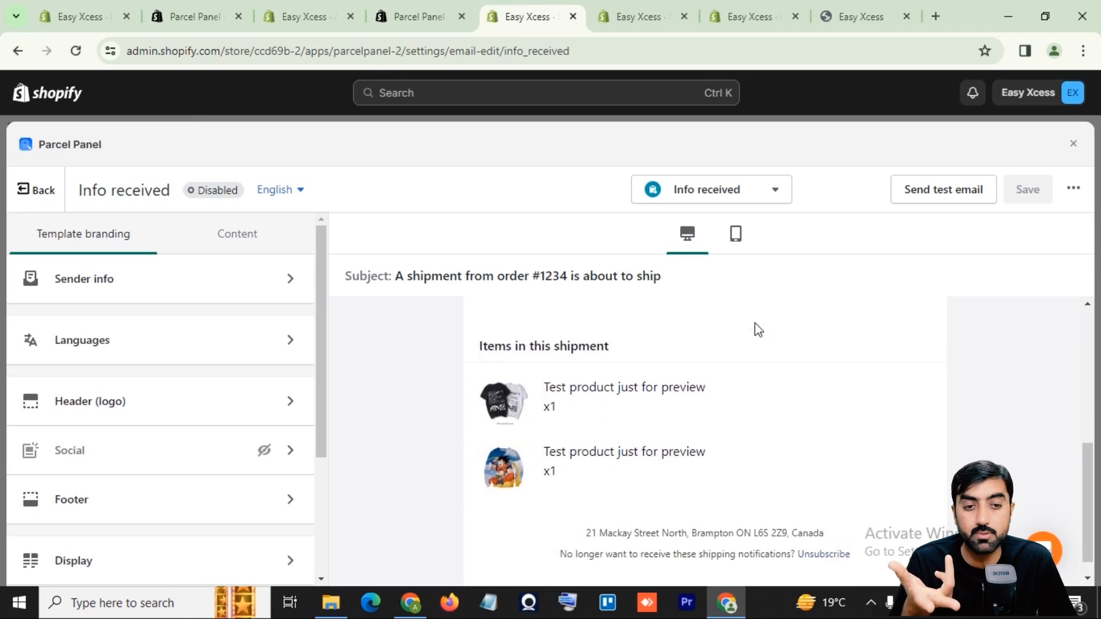
scroll(755, 325, "down", 1)
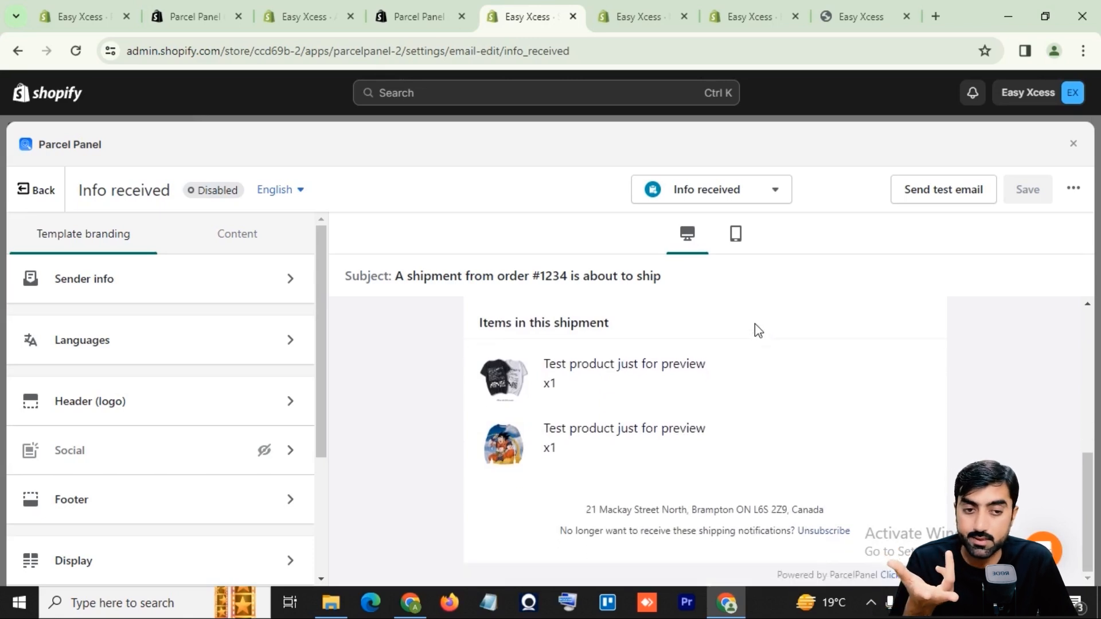
scroll(755, 323, "up", 4)
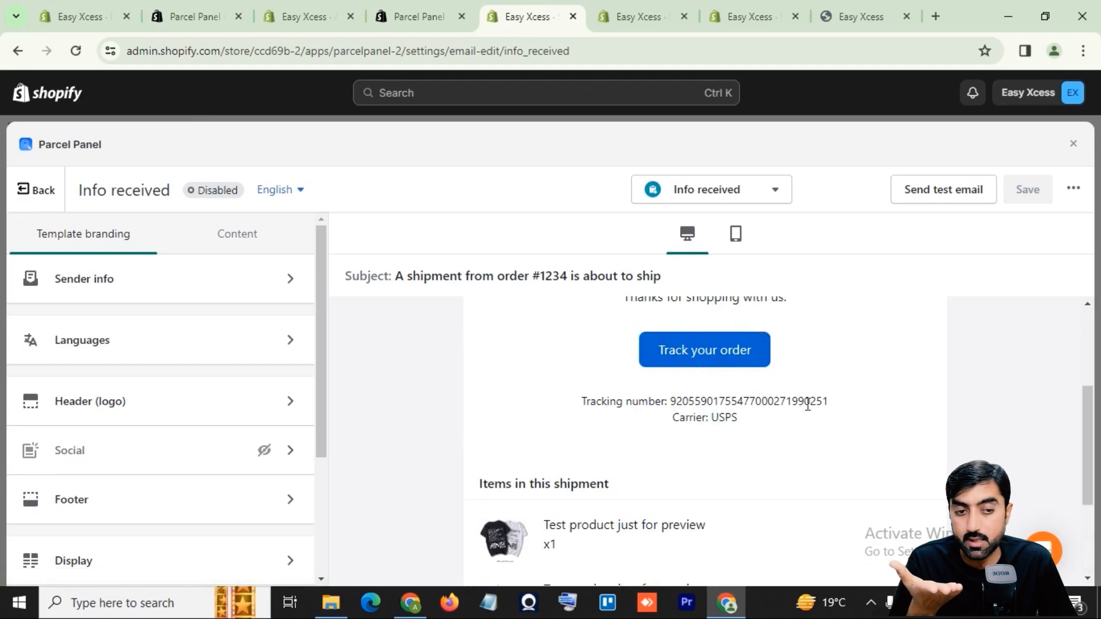
scroll(809, 409, "up", 5)
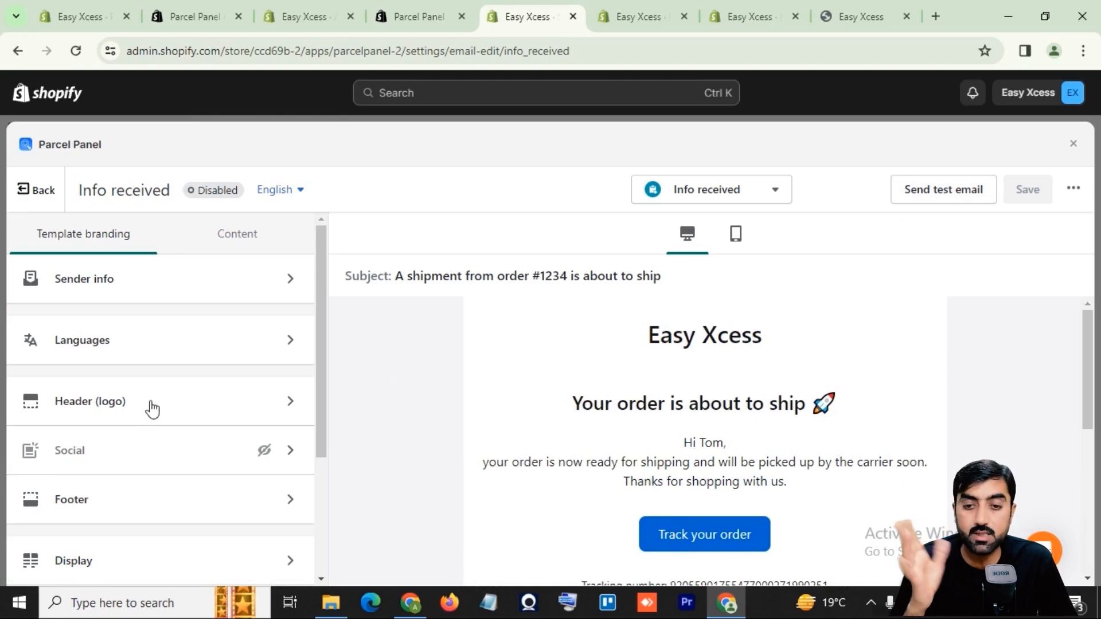
Review the Info received template's branding and content options, and return to the Parcel Panel settings.
scroll(130, 527, "down", 3)
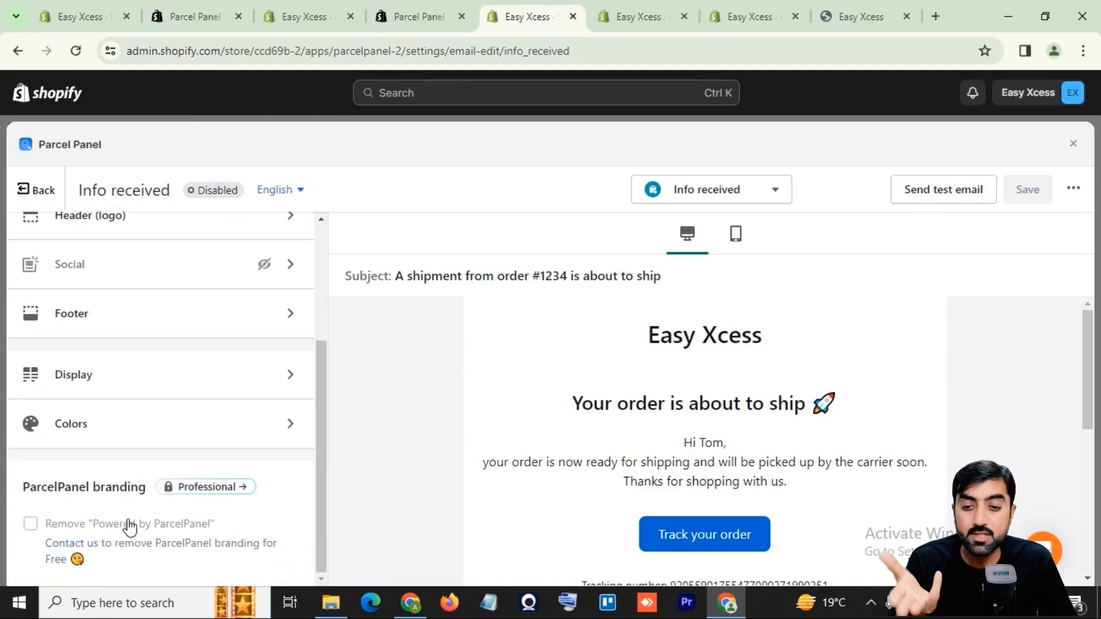
scroll(143, 487, "up", 3)
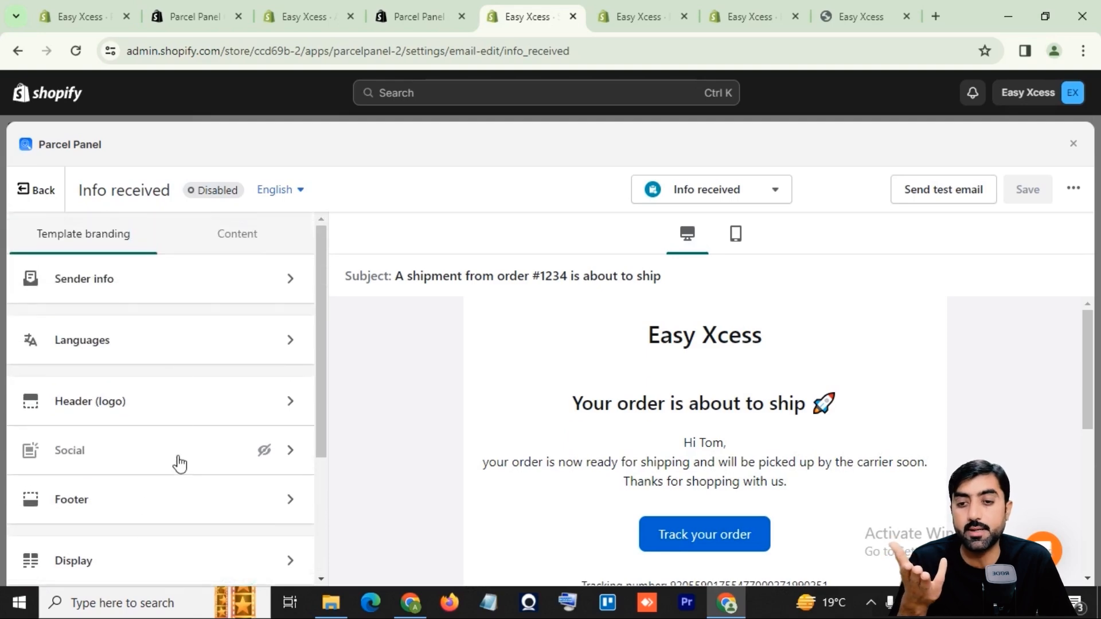
left_click(245, 247)
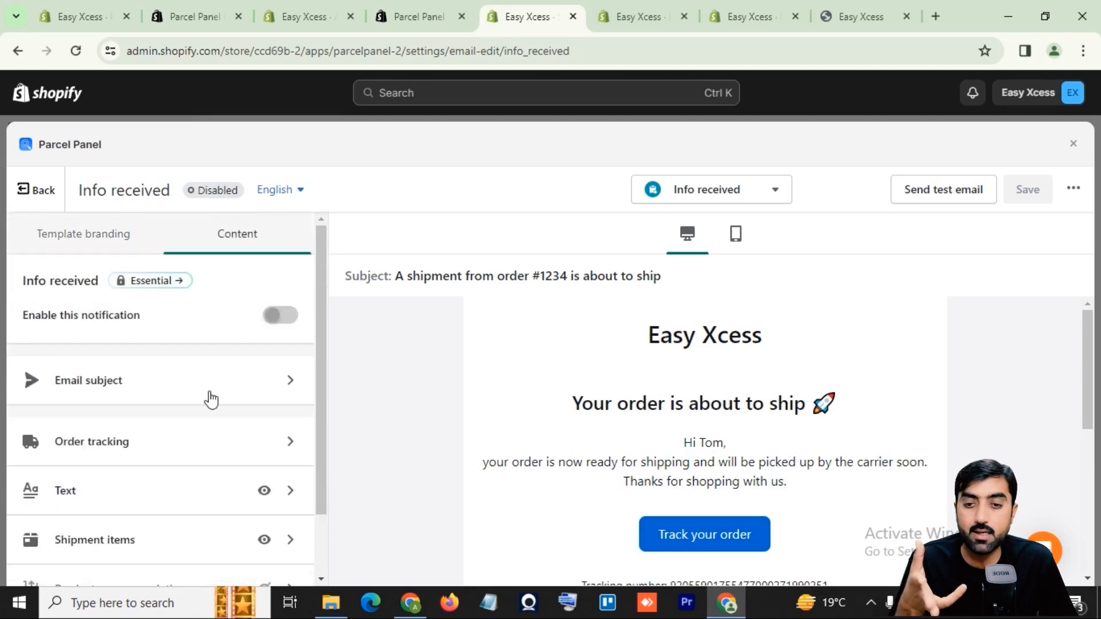
scroll(207, 432, "down", 2)
scroll(208, 433, "up", 2)
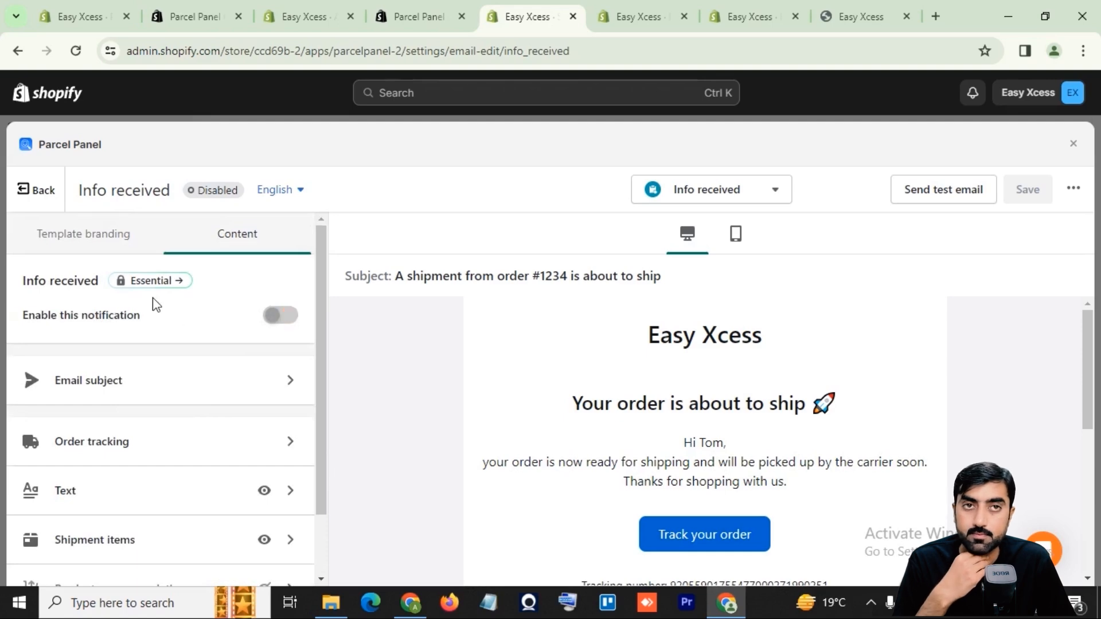
left_click(107, 239)
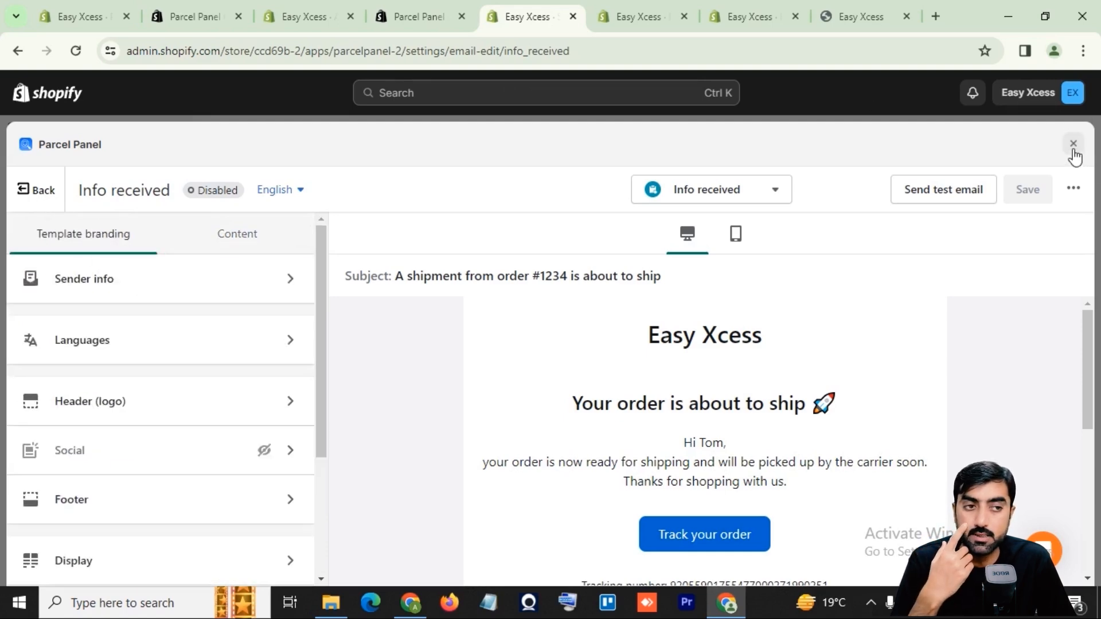
left_click(39, 190)
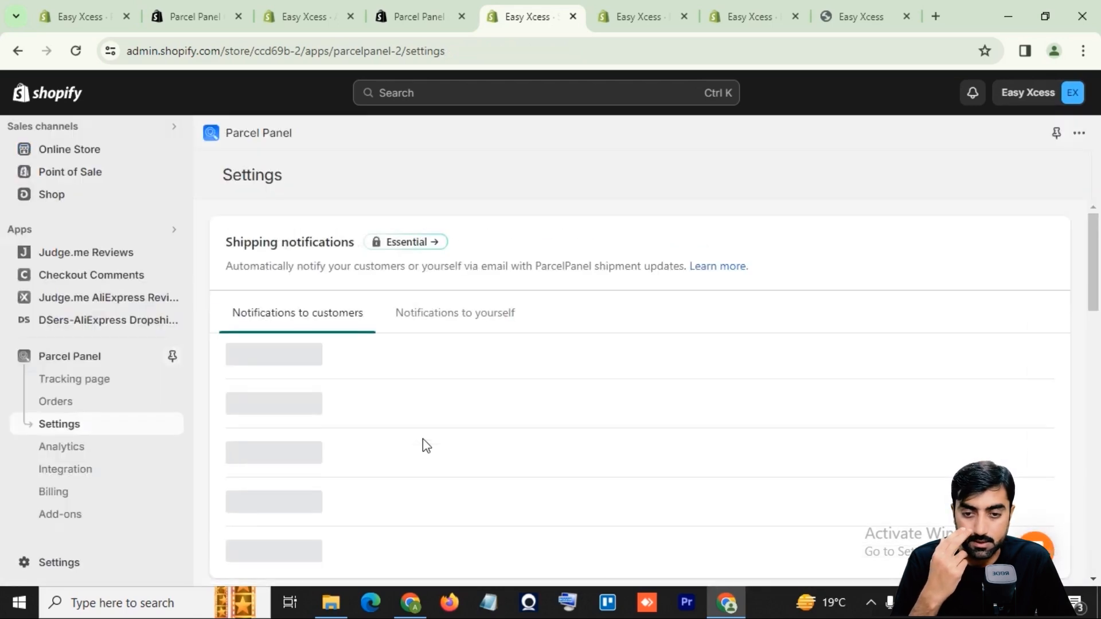
View Parcel Panel's shipment analytics and browse the featured apps it can integrate with.
left_click(67, 452)
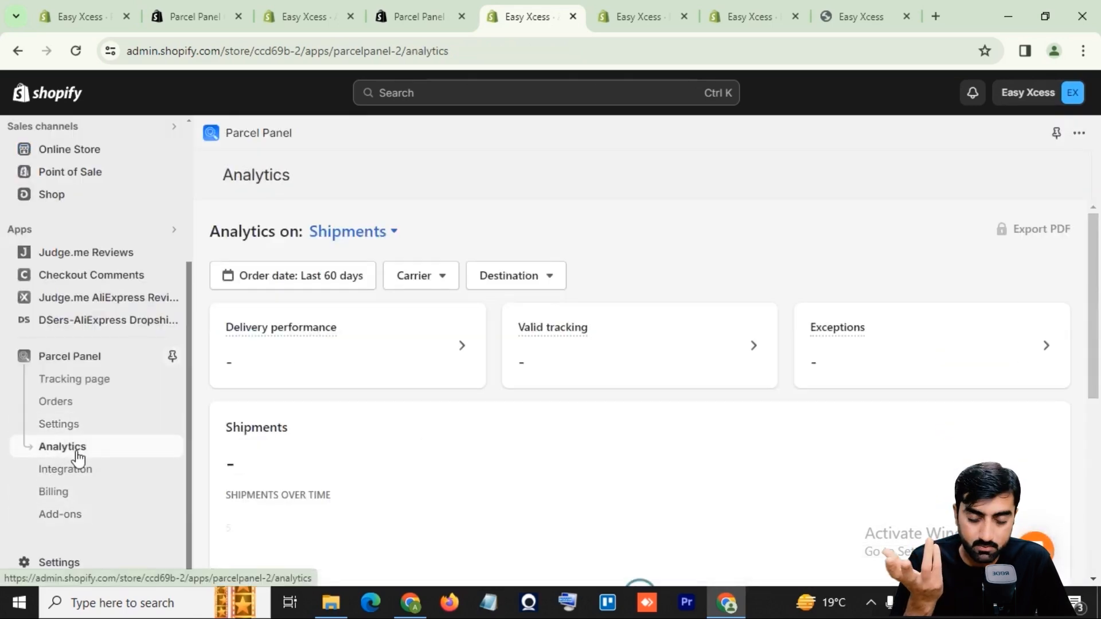
left_click(67, 472)
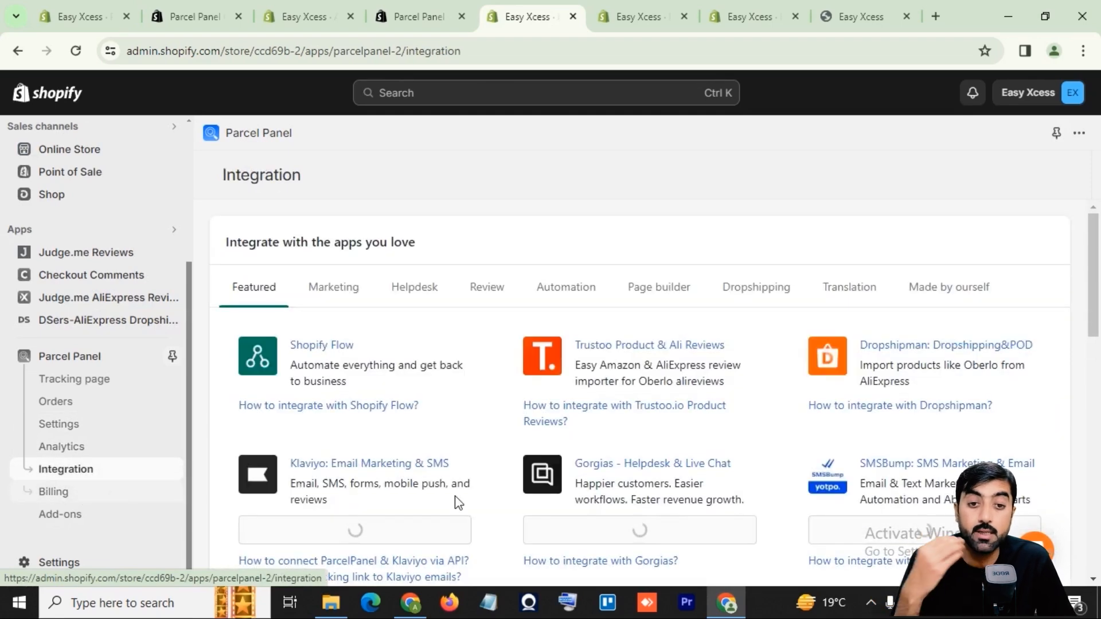
scroll(522, 458, "down", 3)
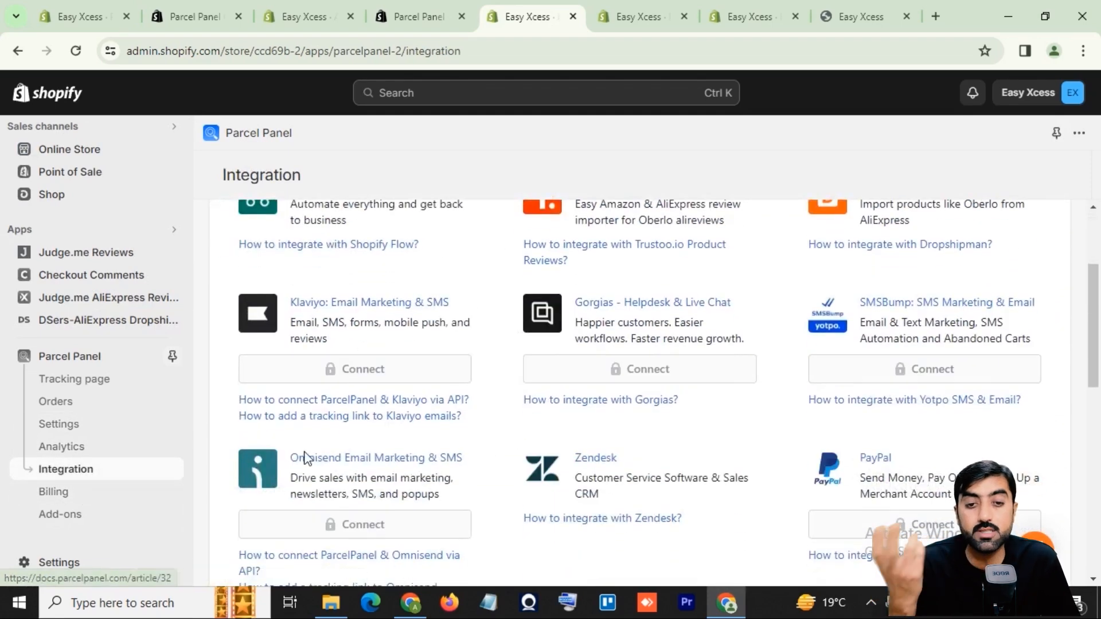
Review the current plan's quota usage, pricing details and available features in Parcel Panel's billing page.
left_click(57, 494)
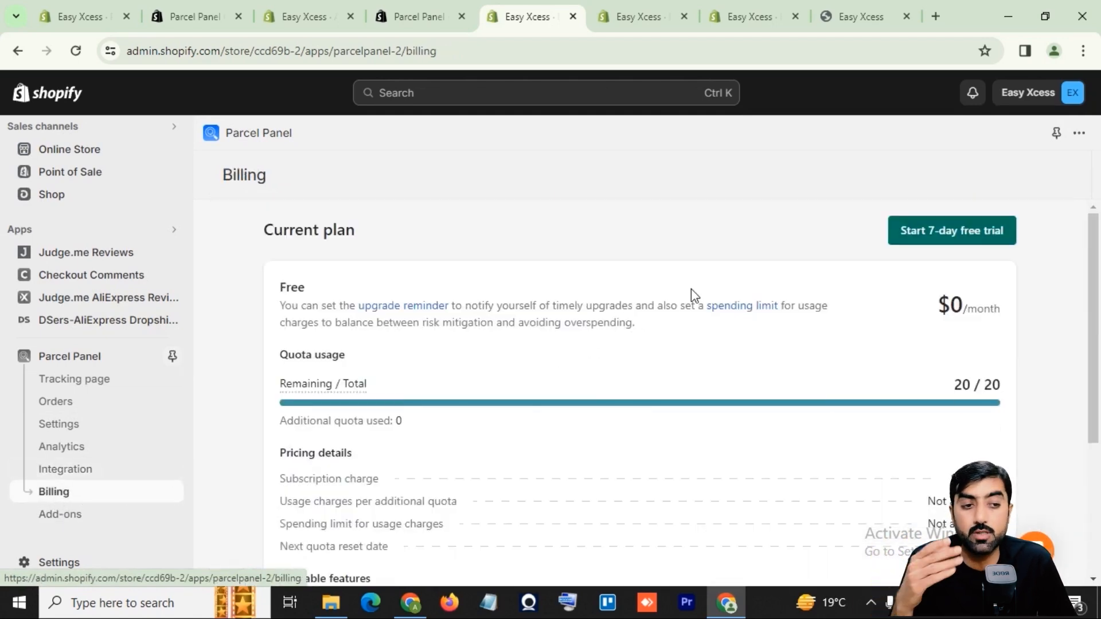
scroll(790, 351, "down", 3)
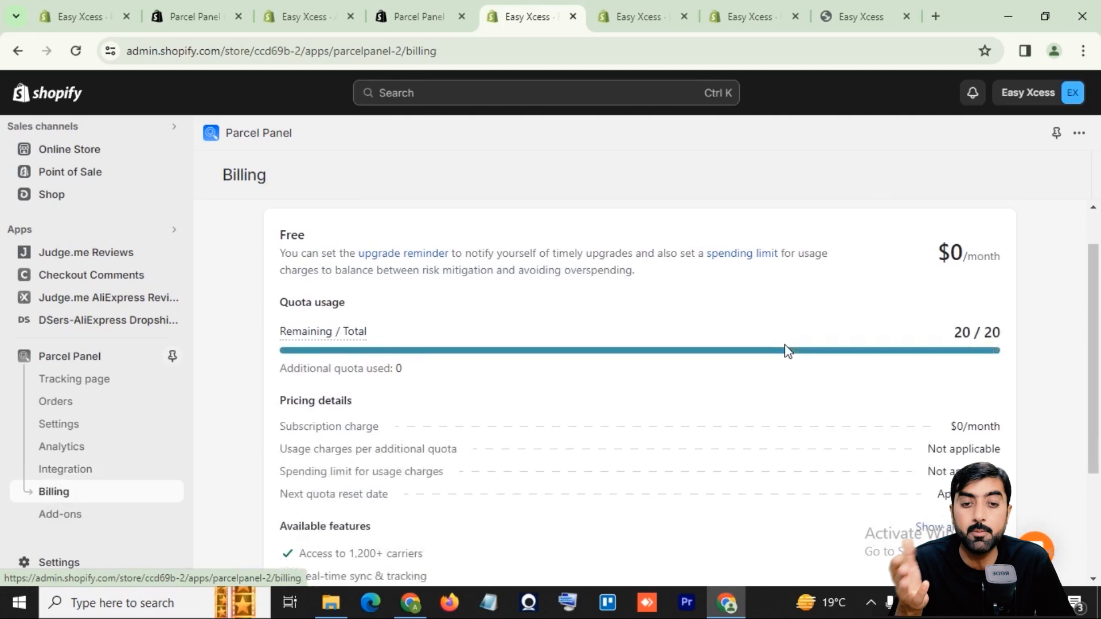
scroll(789, 351, "down", 1)
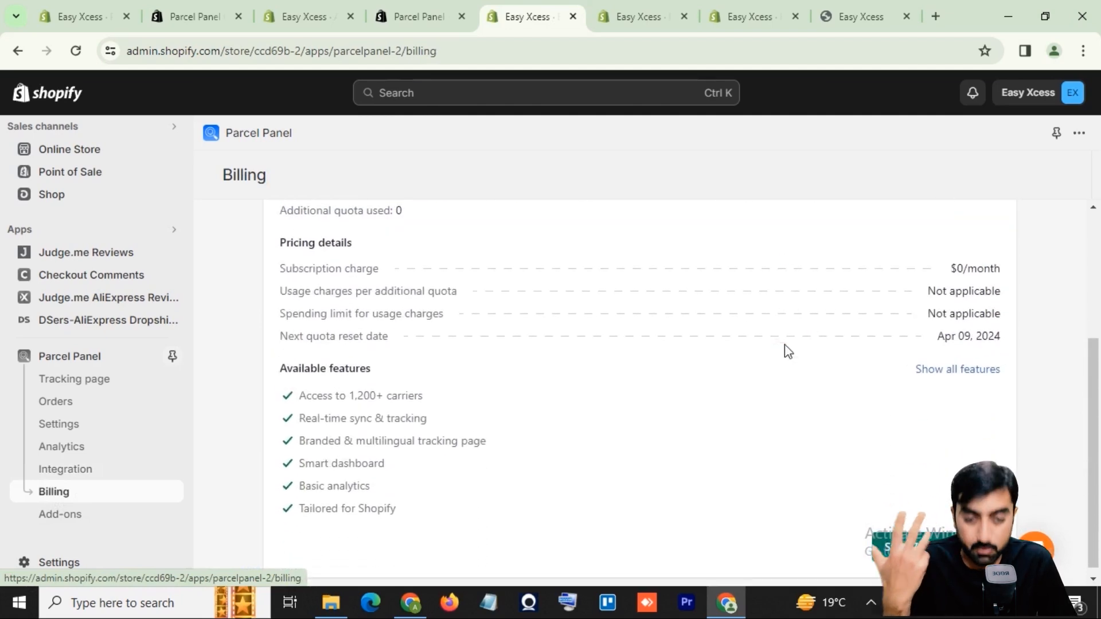
Browse the add-ons Parcel Panel offers, from shipping protection and returns to affiliate and email marketing apps.
left_click(71, 518)
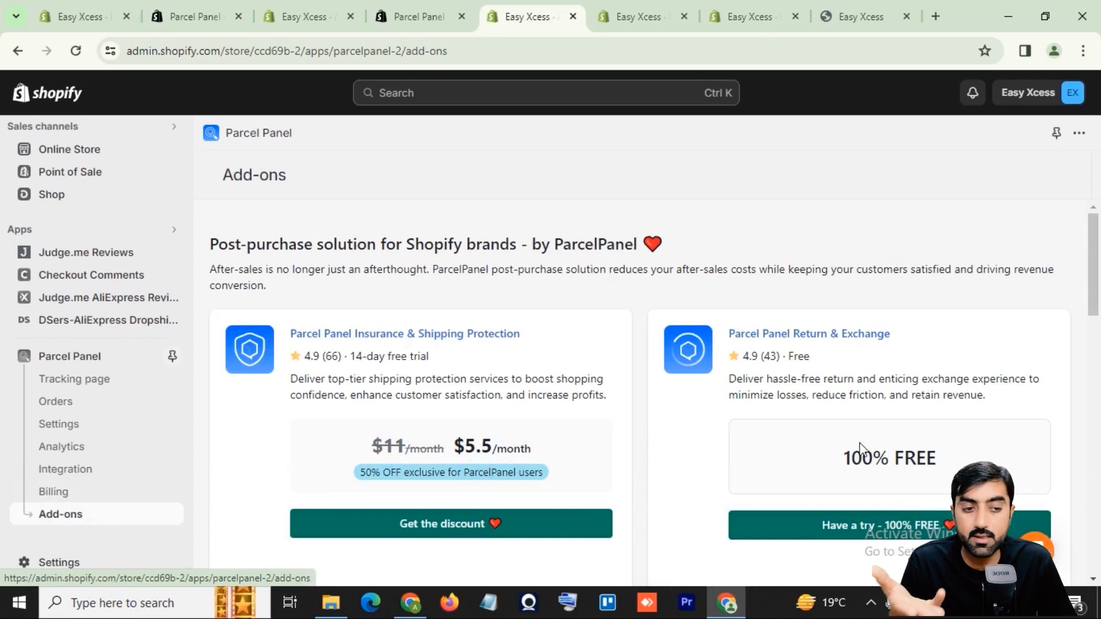
scroll(488, 462, "down", 3)
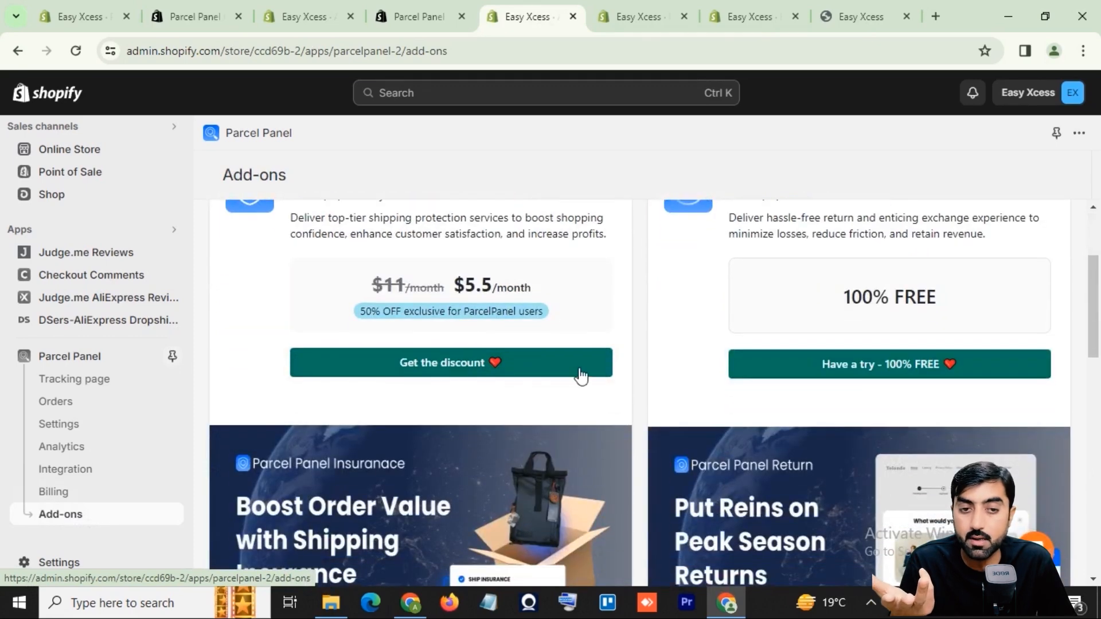
scroll(580, 364, "down", 4)
scroll(581, 390, "down", 10)
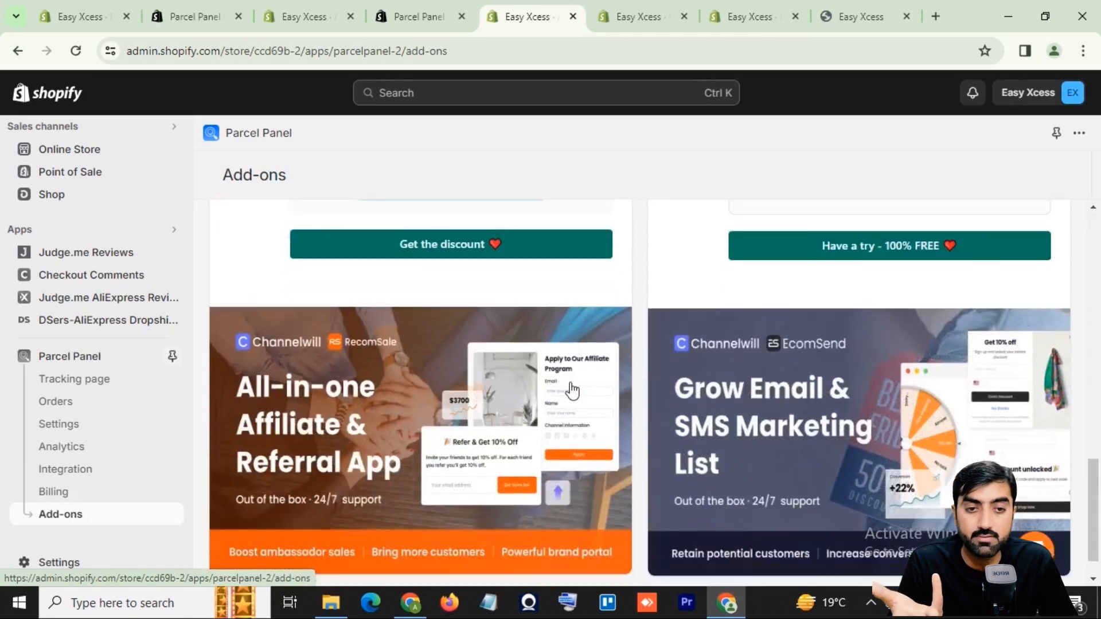
scroll(567, 390, "up", 15)
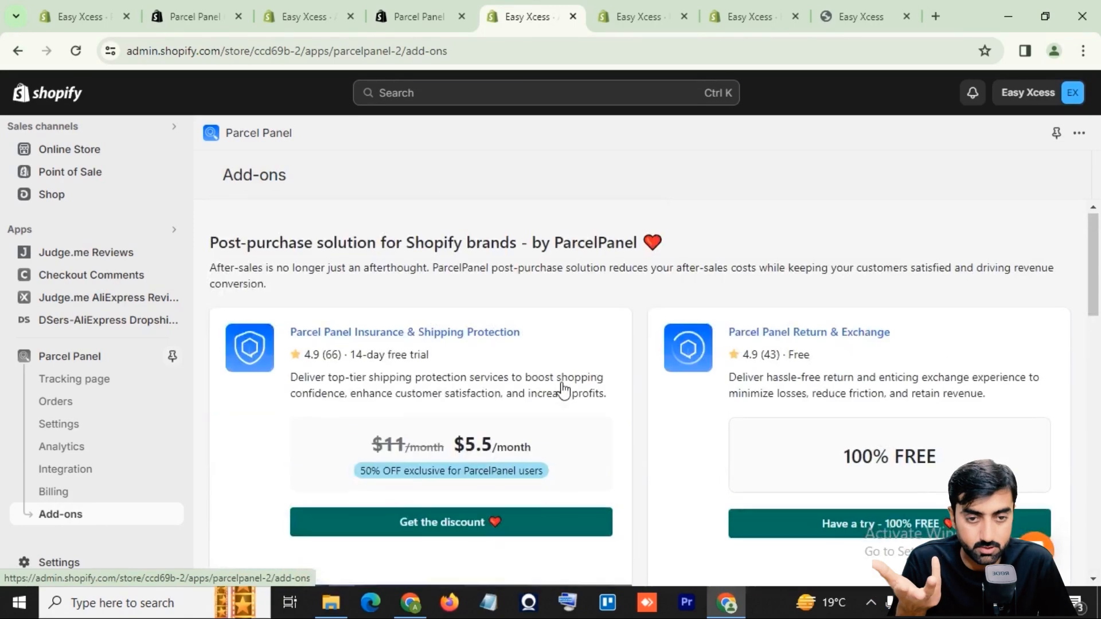
Switch to the live Easyxcess storefront, reload its home page and look through it down to the footer menu.
left_click(850, 8)
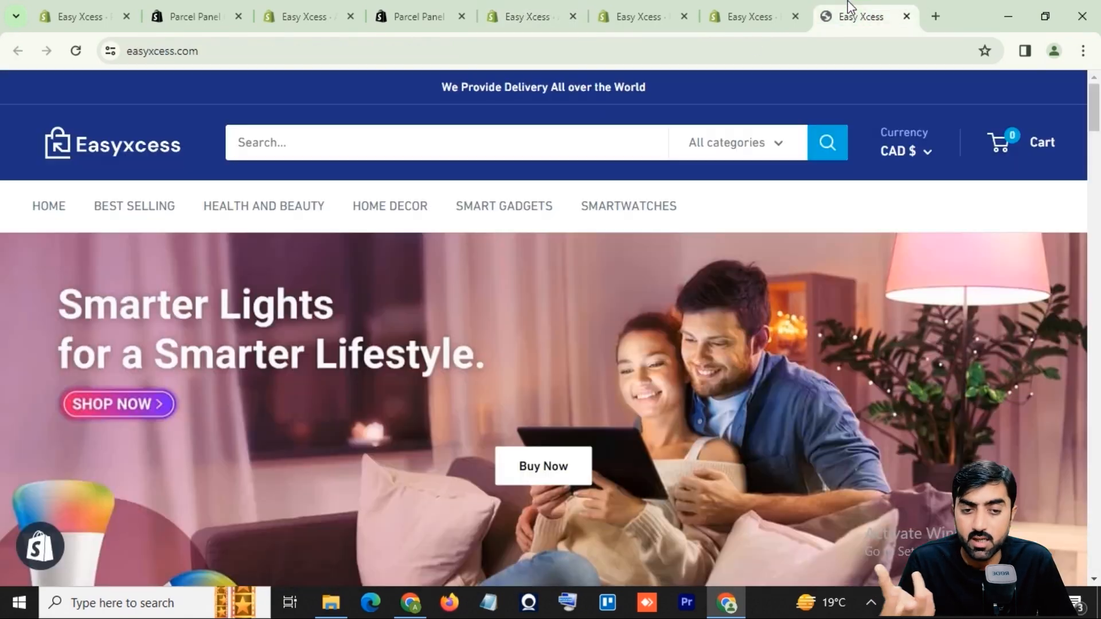
left_click(121, 147)
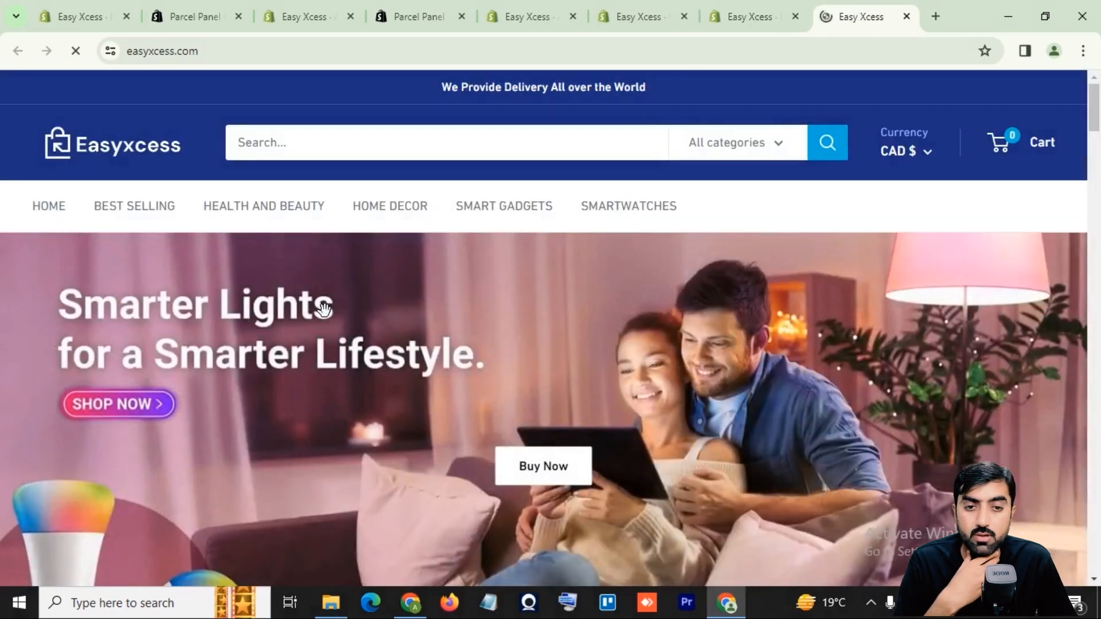
scroll(715, 326, "down", 5)
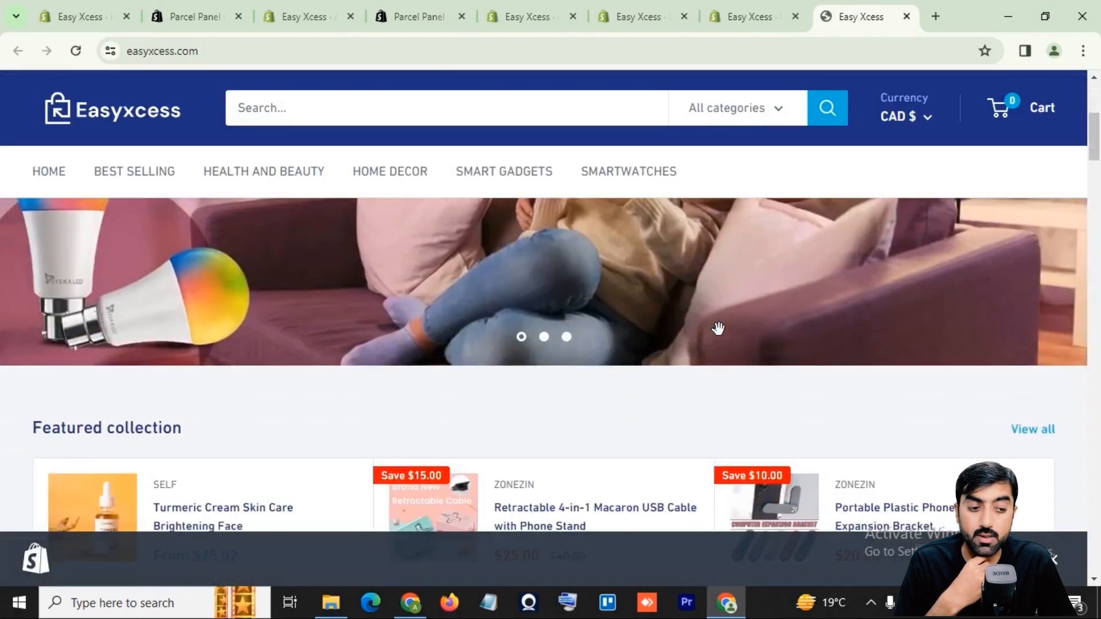
scroll(723, 337, "down", 6)
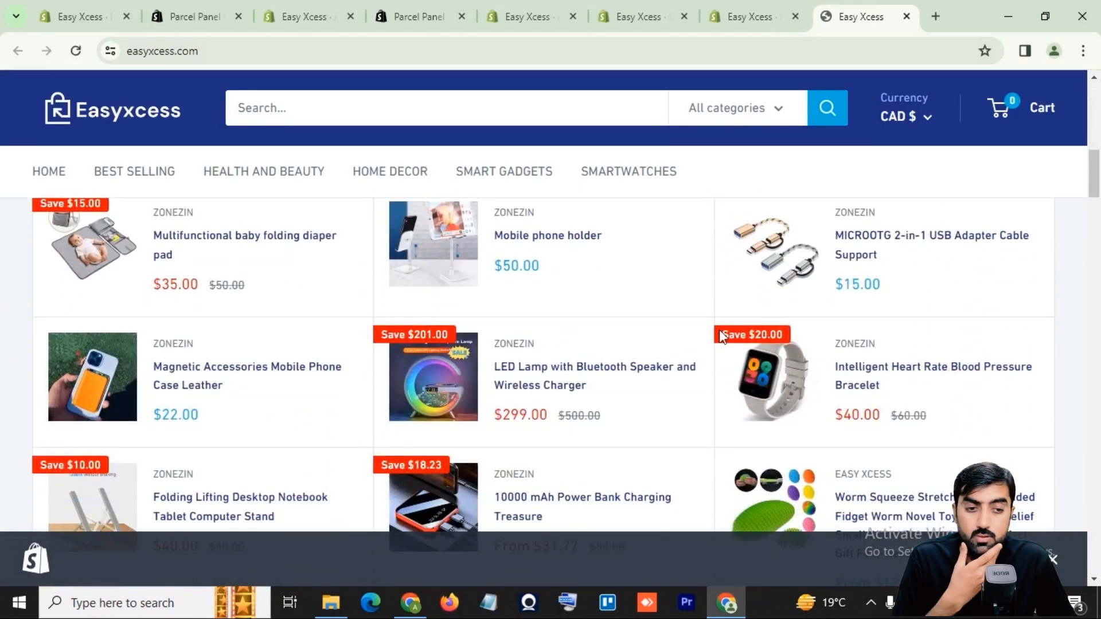
scroll(723, 337, "down", 1)
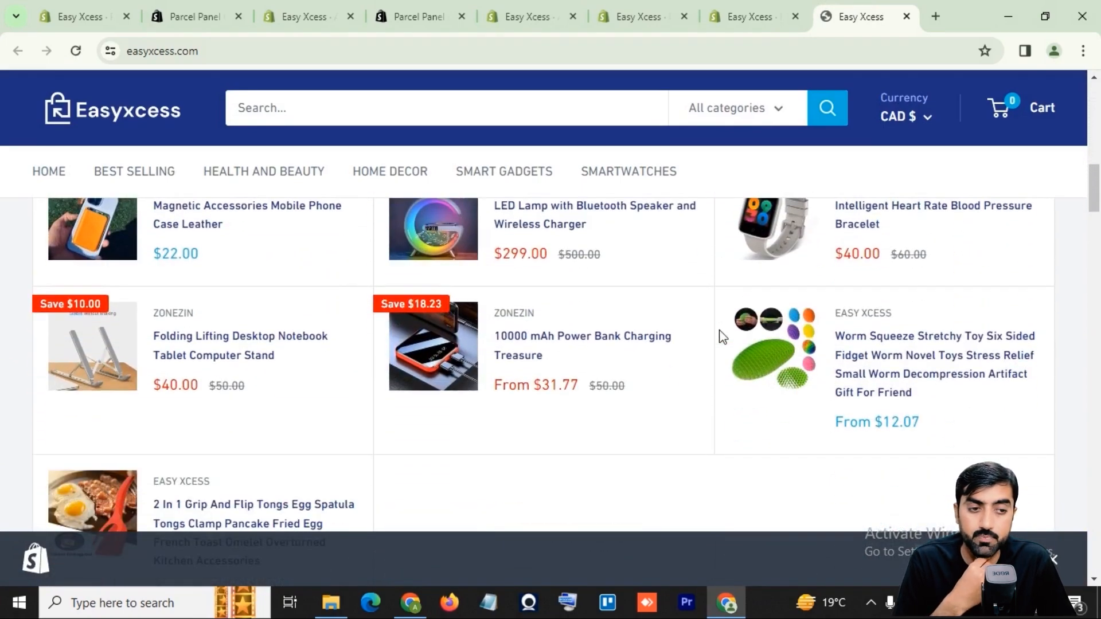
scroll(723, 337, "down", 10)
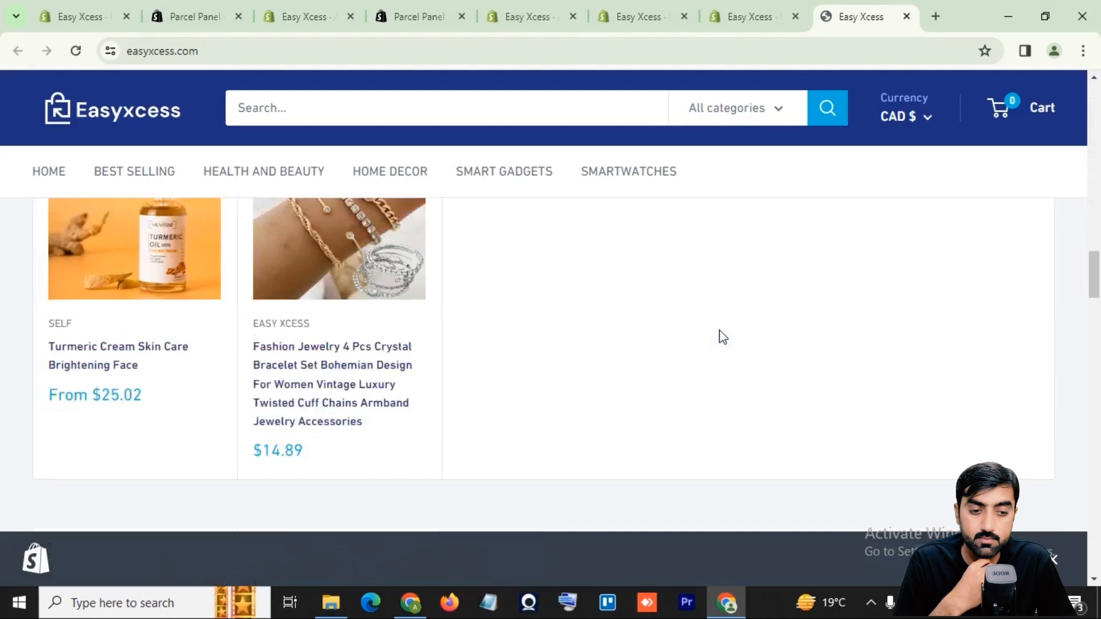
scroll(723, 337, "down", 15)
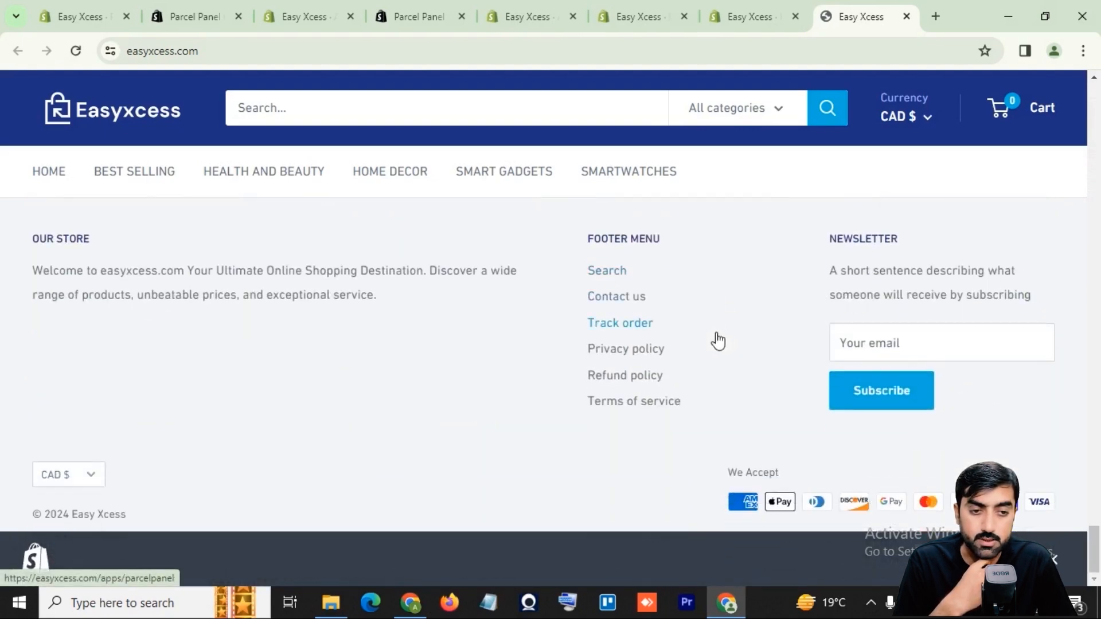
Open the Track order page from the storefront's footer menu and examine its order number and tracking number lookup forms.
left_click(629, 326)
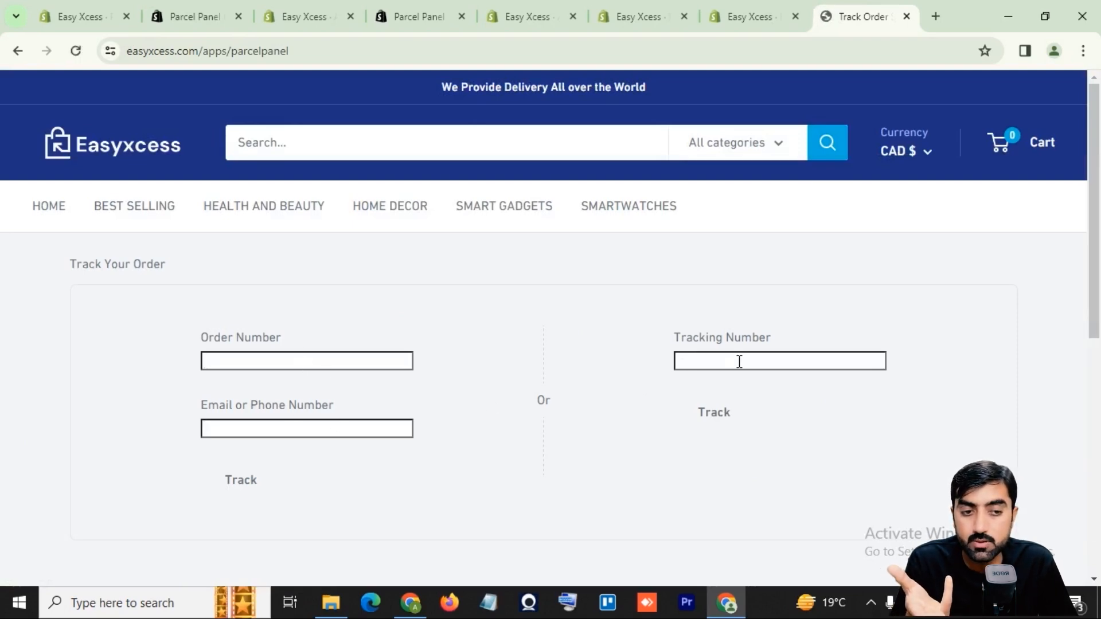
scroll(698, 372, "down", 3)
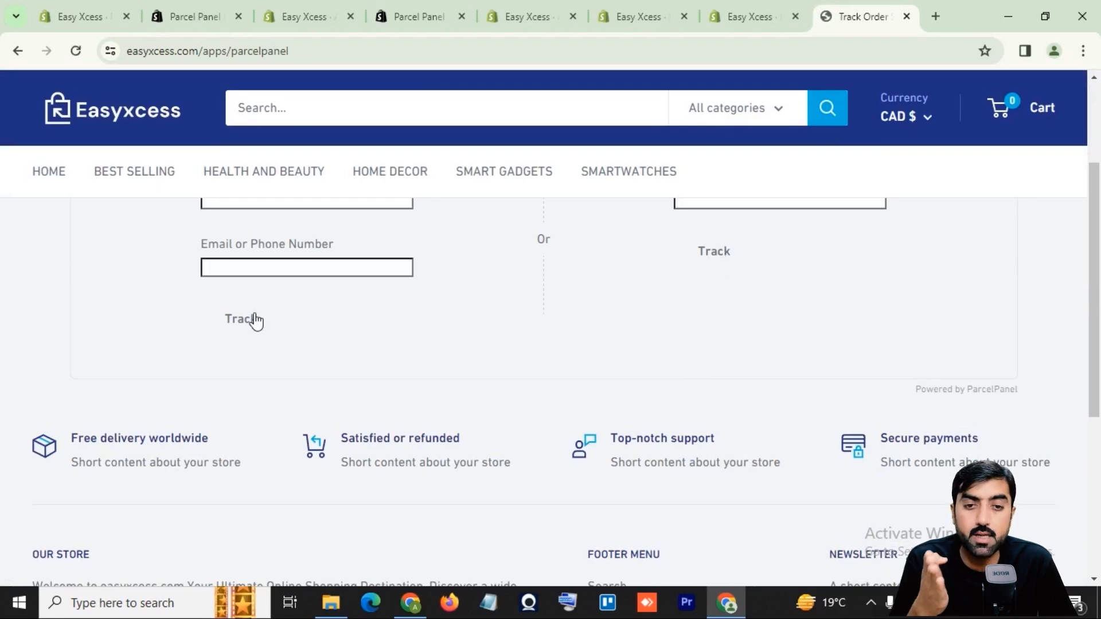
scroll(257, 319, "up", 3)
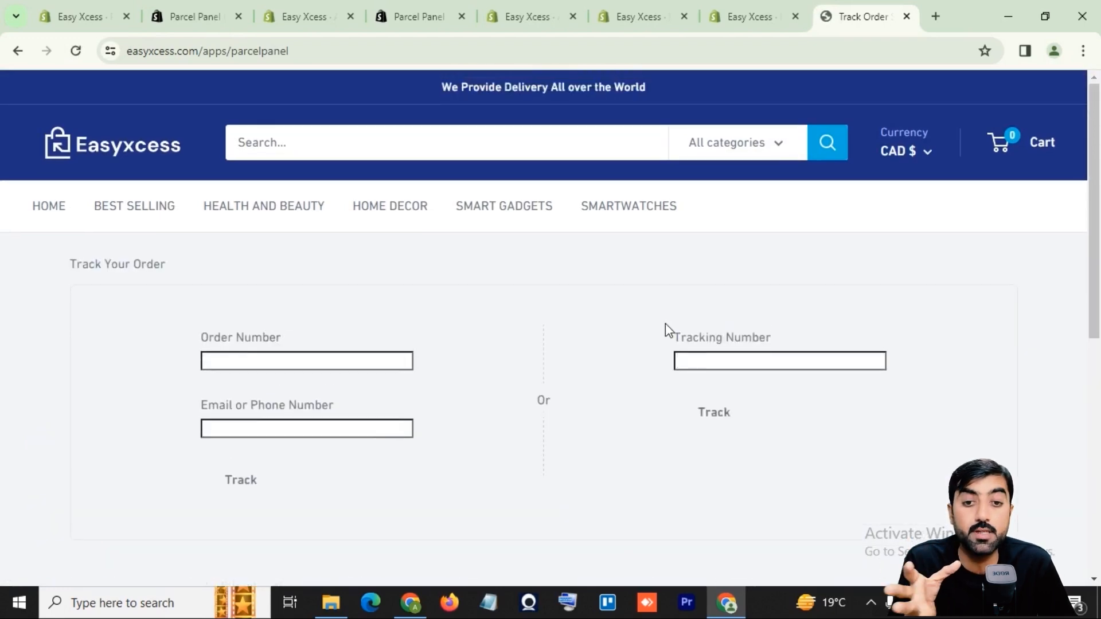